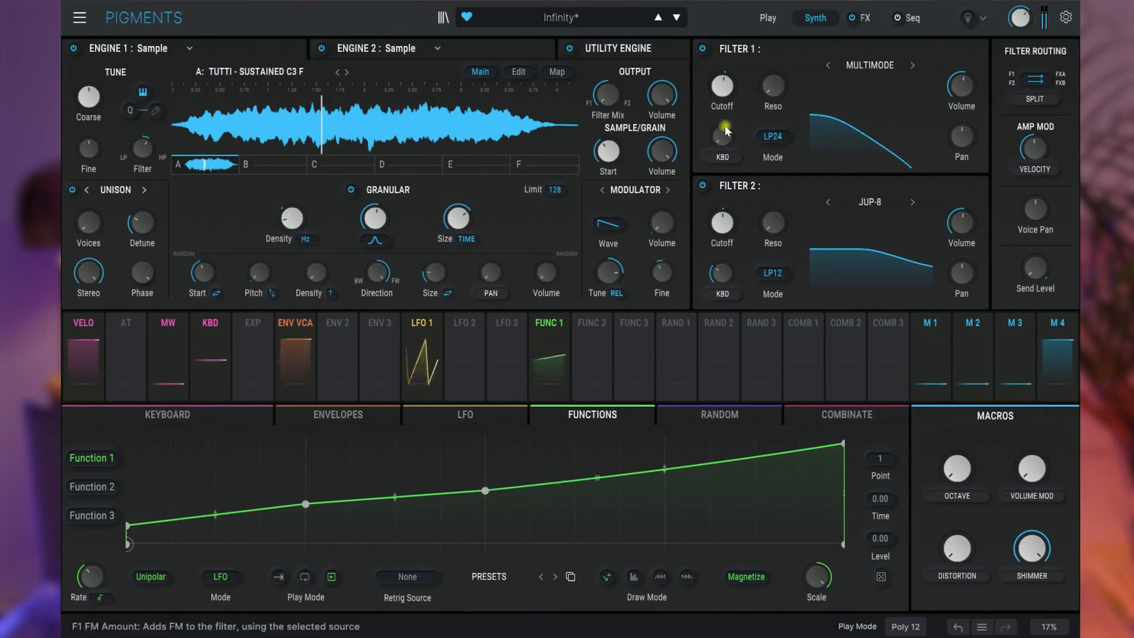
- Adjust the cutoff frequency of Filter 1
mouse_move(726, 93)
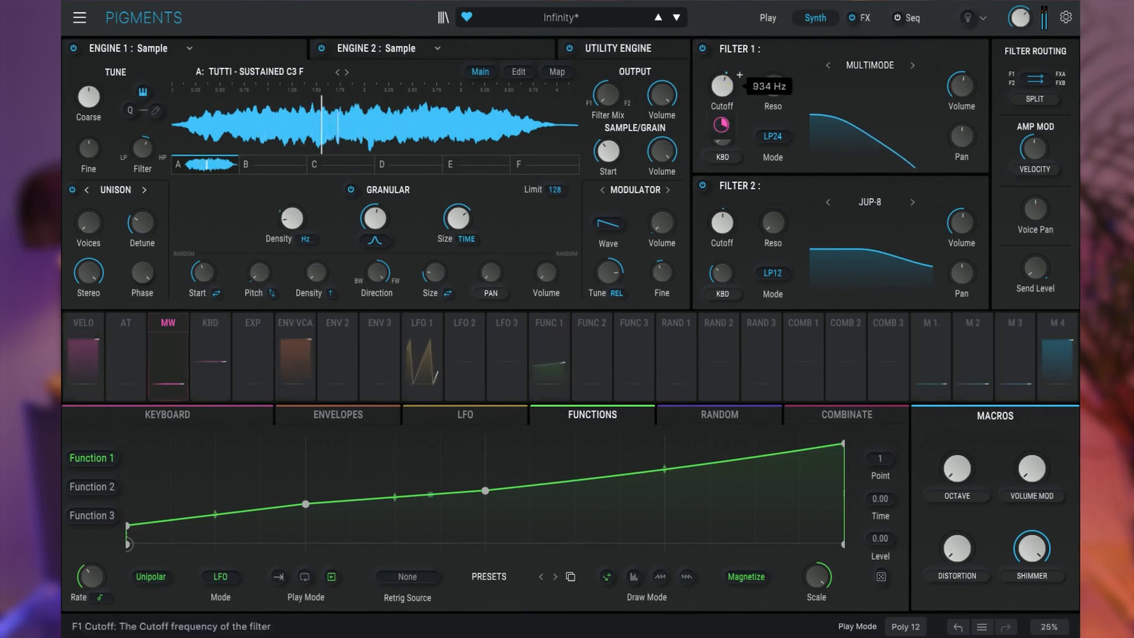
mouse_move(727, 87)
left_mouse_down()
mouse_move(726, 38)
mouse_move(740, 98)
mouse_move(739, 60)
mouse_move(740, 72)
left_mouse_up()
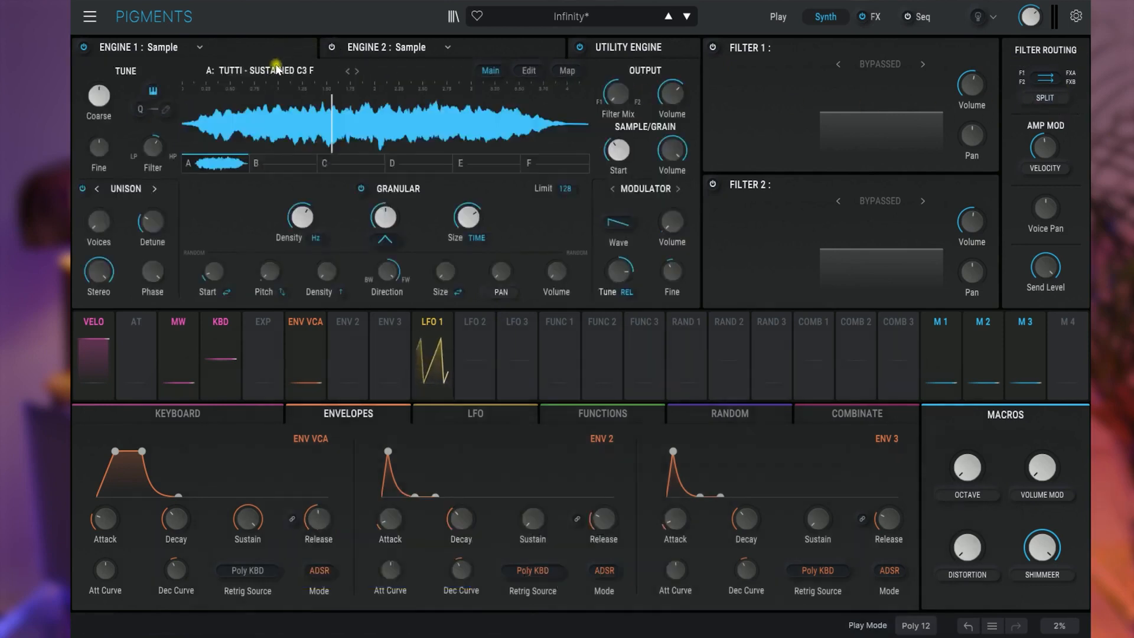
left_click(277, 69)
left_click(276, 69)
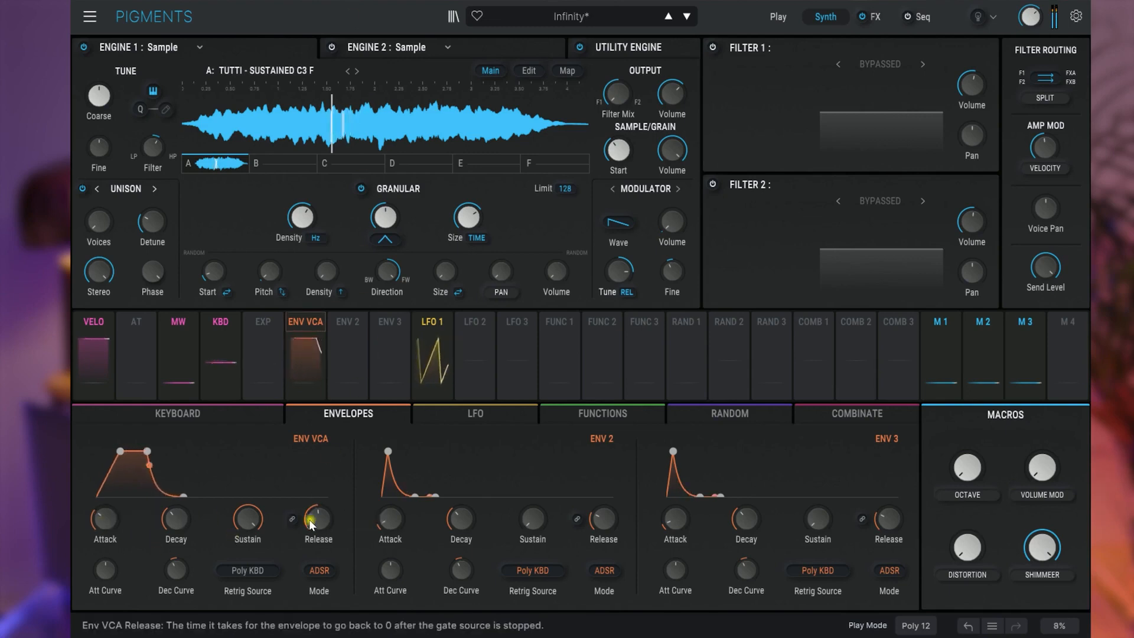
- Lengthen the VCA envelope with a decay of about 658 ms and a release of about 11.90 s
mouse_move(334, 509)
left_click_drag(319, 520, 320, 499)
left_click_drag(177, 527, 178, 519)
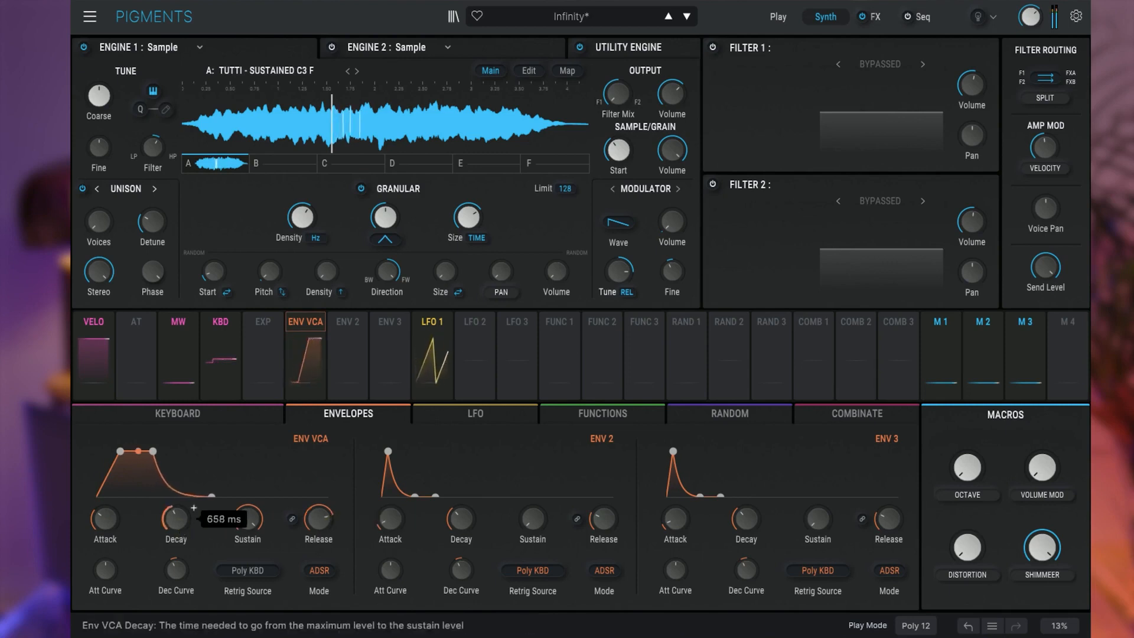
left_click_drag(319, 519, 319, 505)
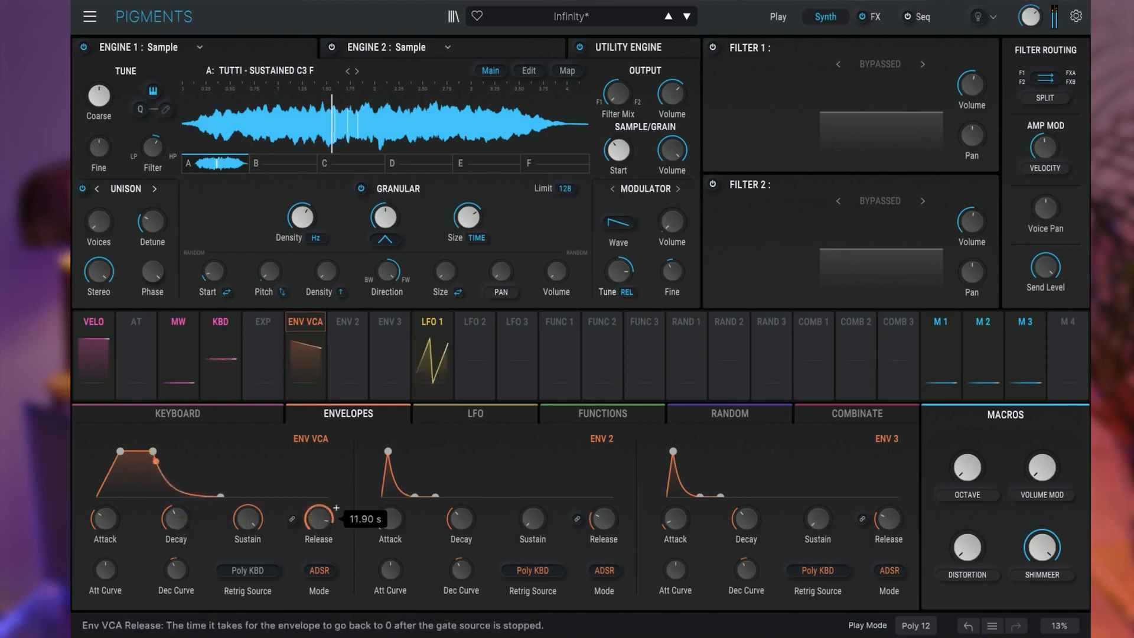
scroll(317, 520, "down", 5)
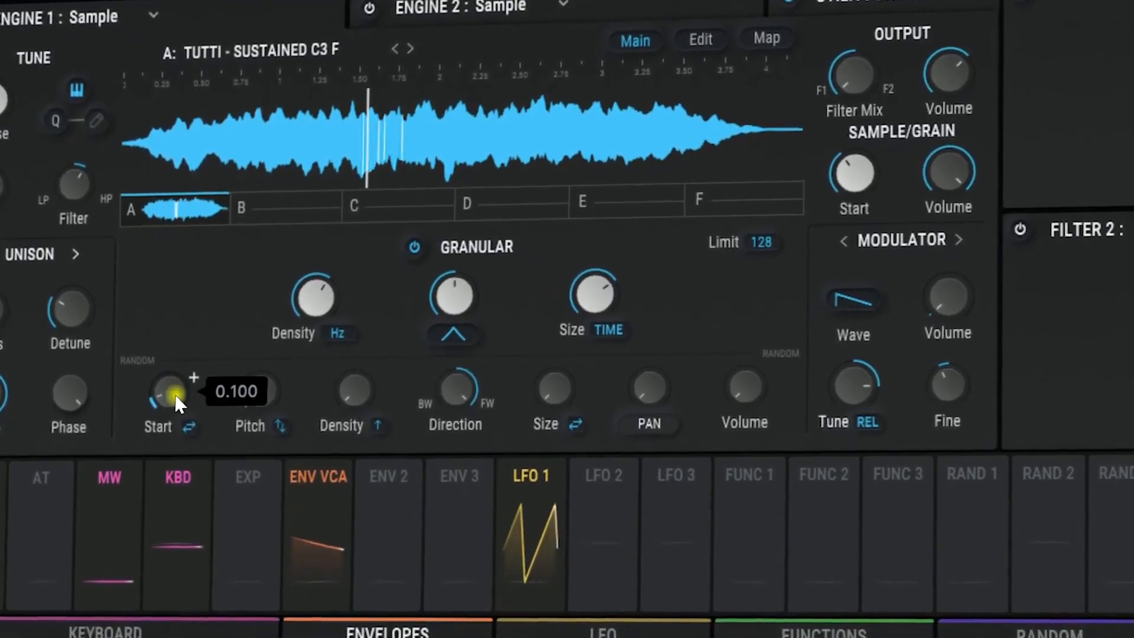
- Increase Engine 1's random grain start and size, and set the grain envelope shape to Gaussian
left_click_drag(170, 387, 192, 365)
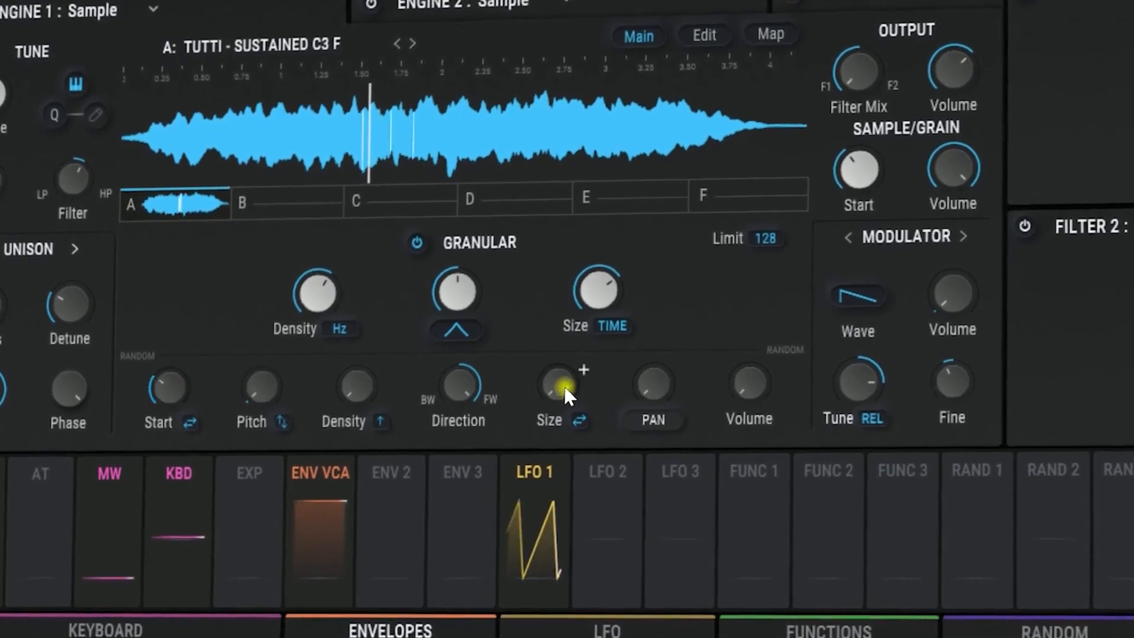
left_click_drag(577, 376, 582, 372)
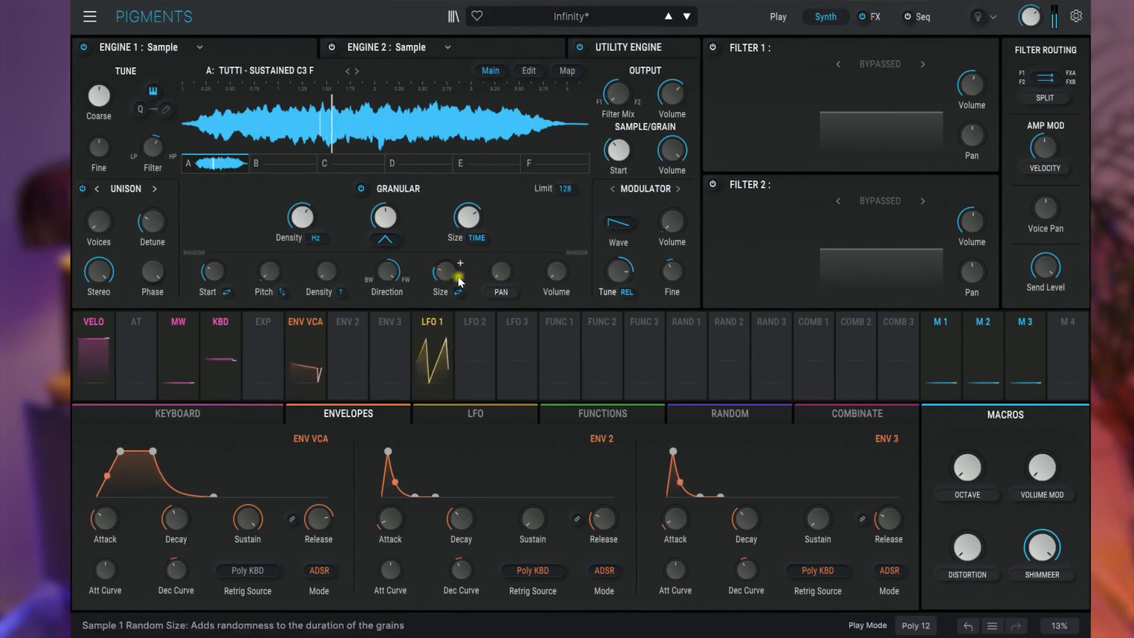
left_click(384, 238)
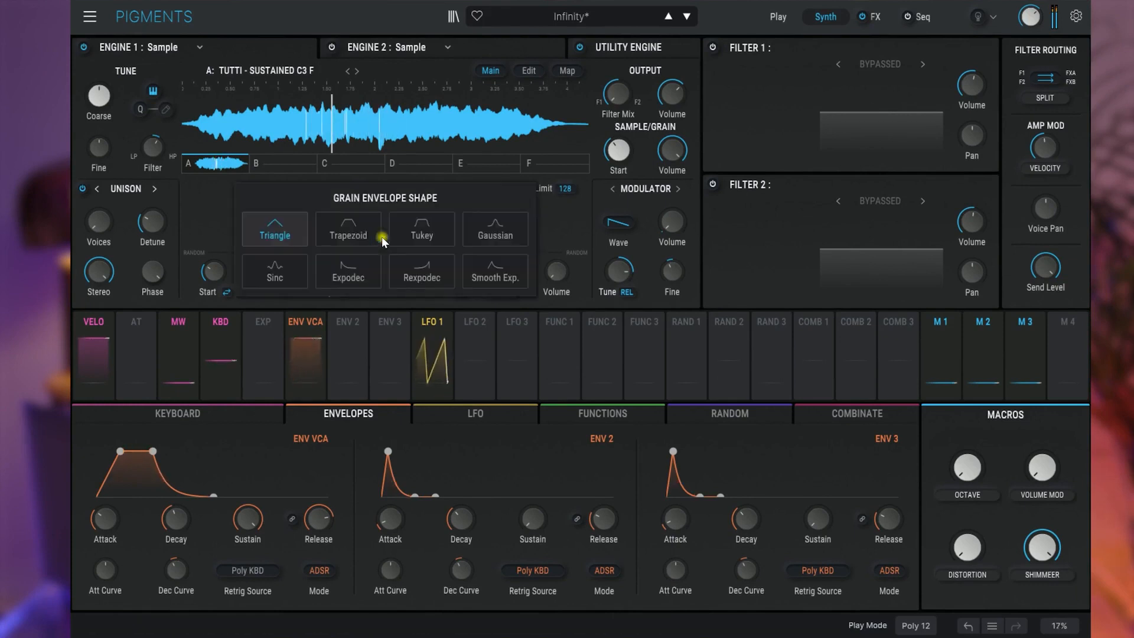
left_click(483, 229)
- Lower Engine 1's grain density to about 2.04 Hz
mouse_move(311, 219)
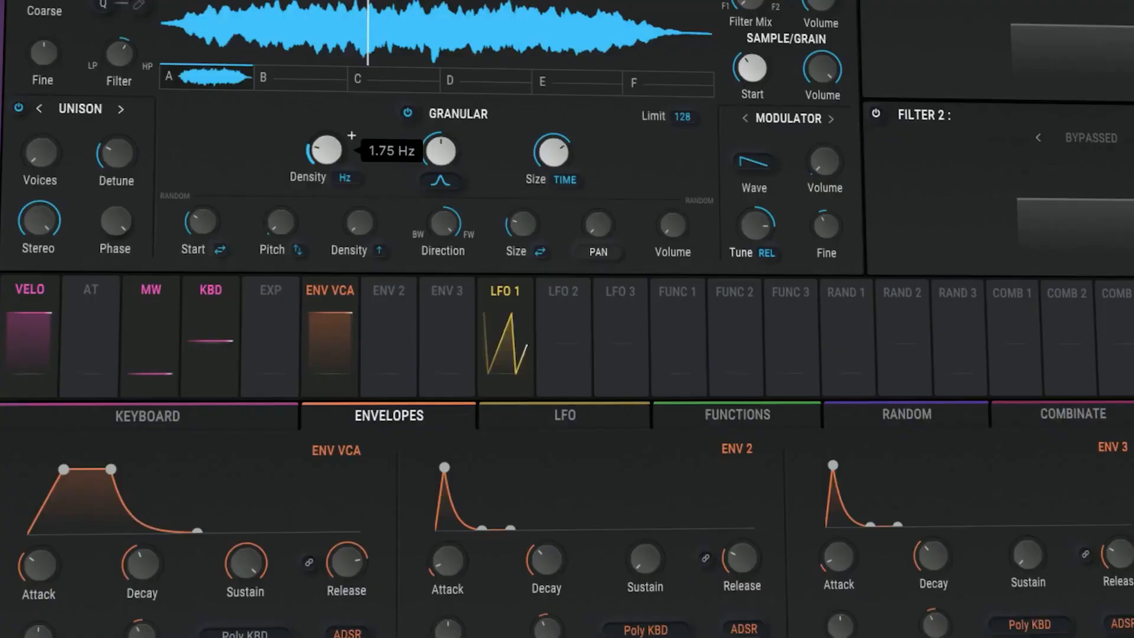
left_click_drag(323, 149, 322, 144)
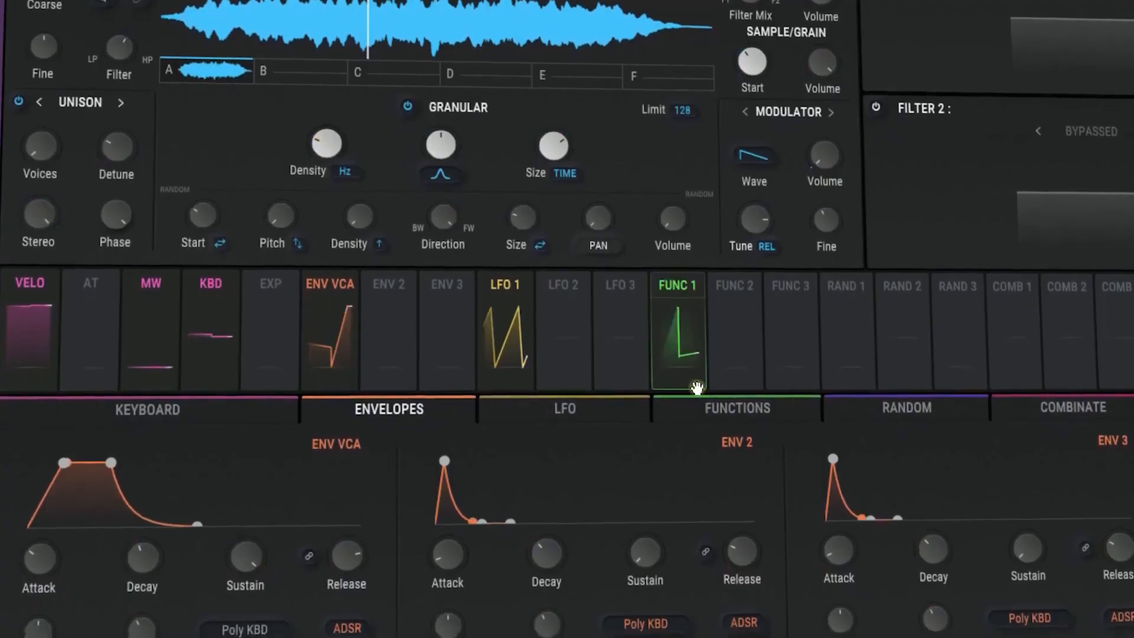
left_click(701, 408)
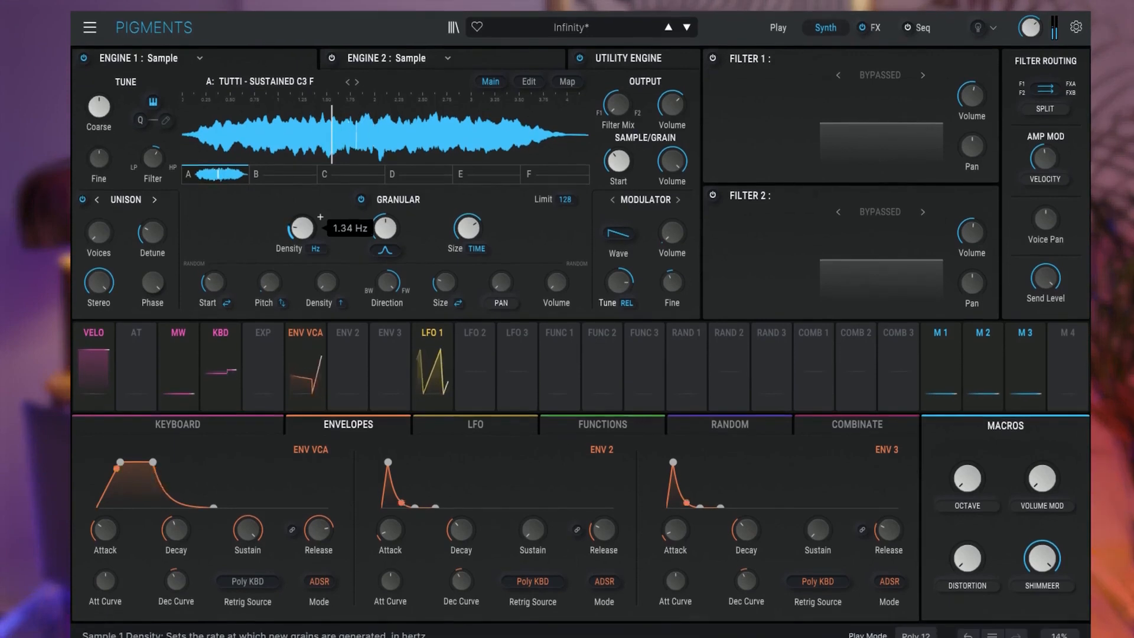
left_click_drag(301, 228, 300, 230)
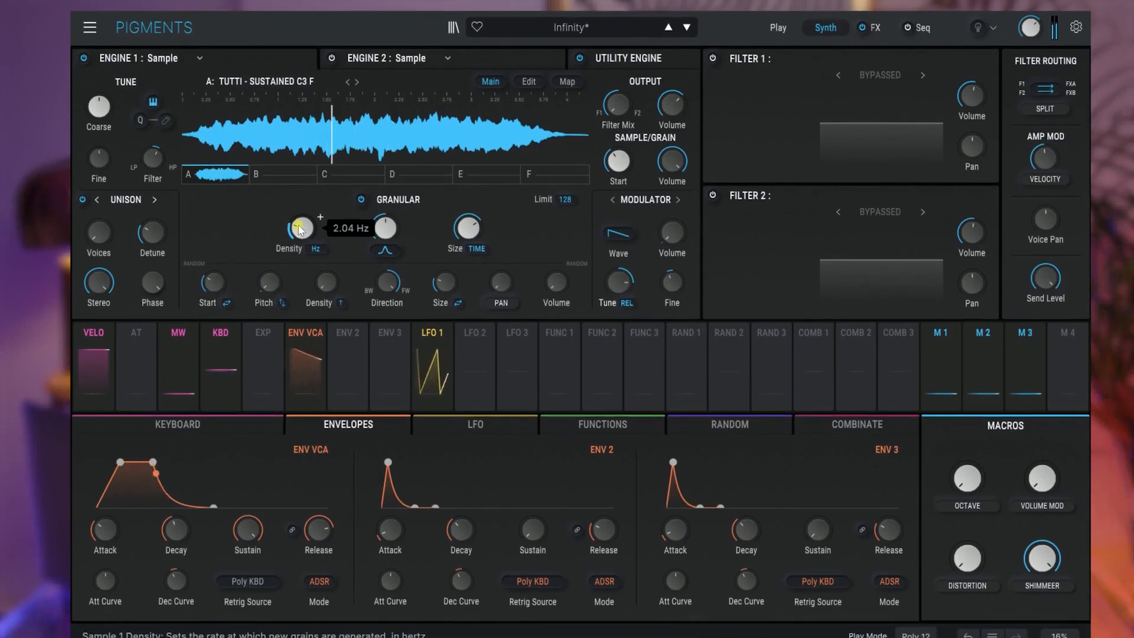
- Assign Function 1 to modulate Engine 1's grain density, balancing the modulation amount against a lower base density
left_click(578, 428)
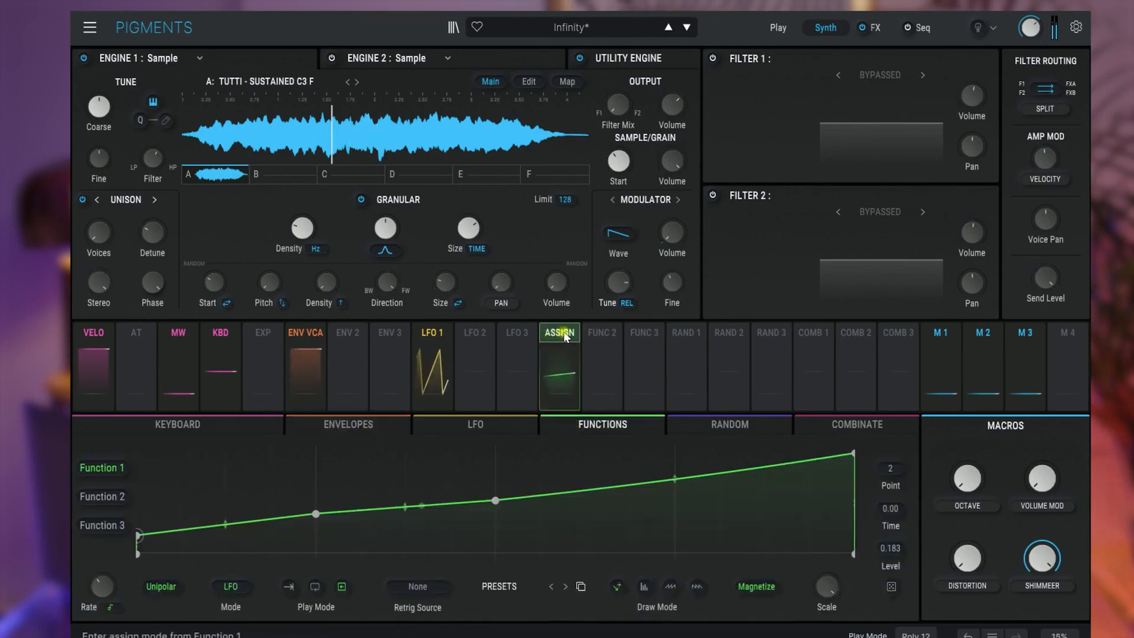
left_click_drag(565, 335, 302, 231)
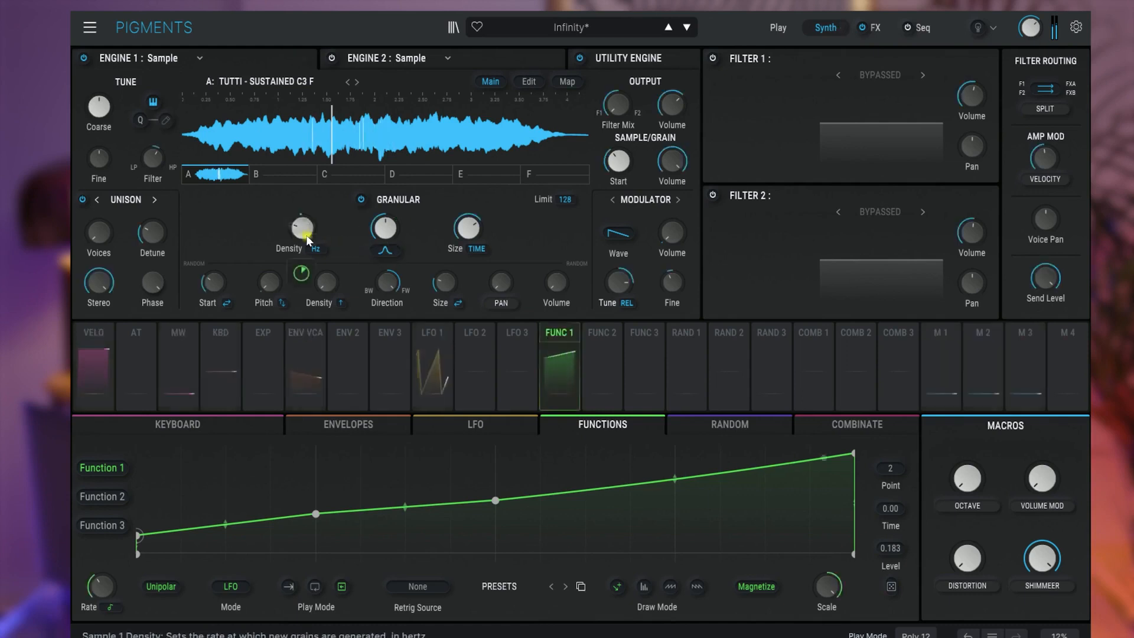
left_click_drag(302, 273, 302, 271)
left_click_drag(301, 229, 302, 239)
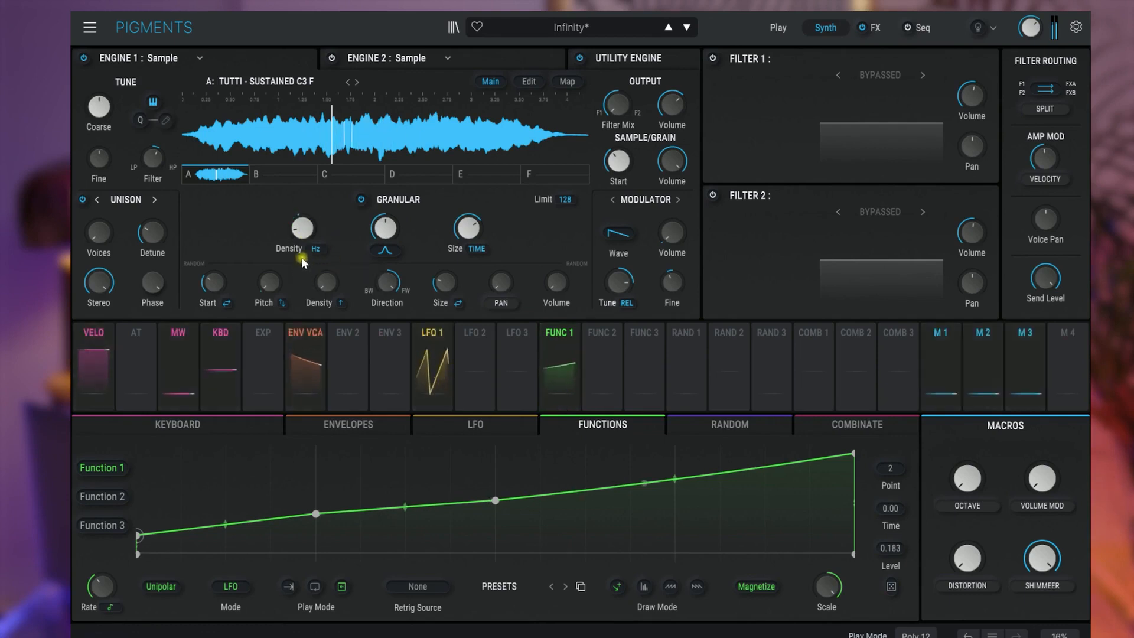
left_click_drag(302, 272, 301, 269)
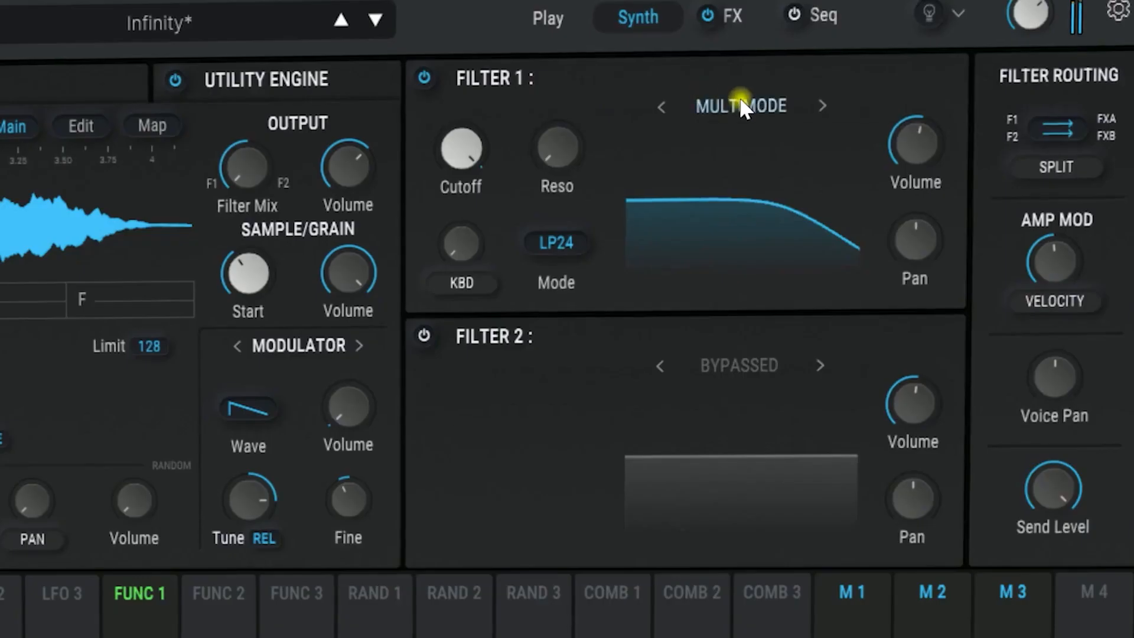
left_click(742, 105)
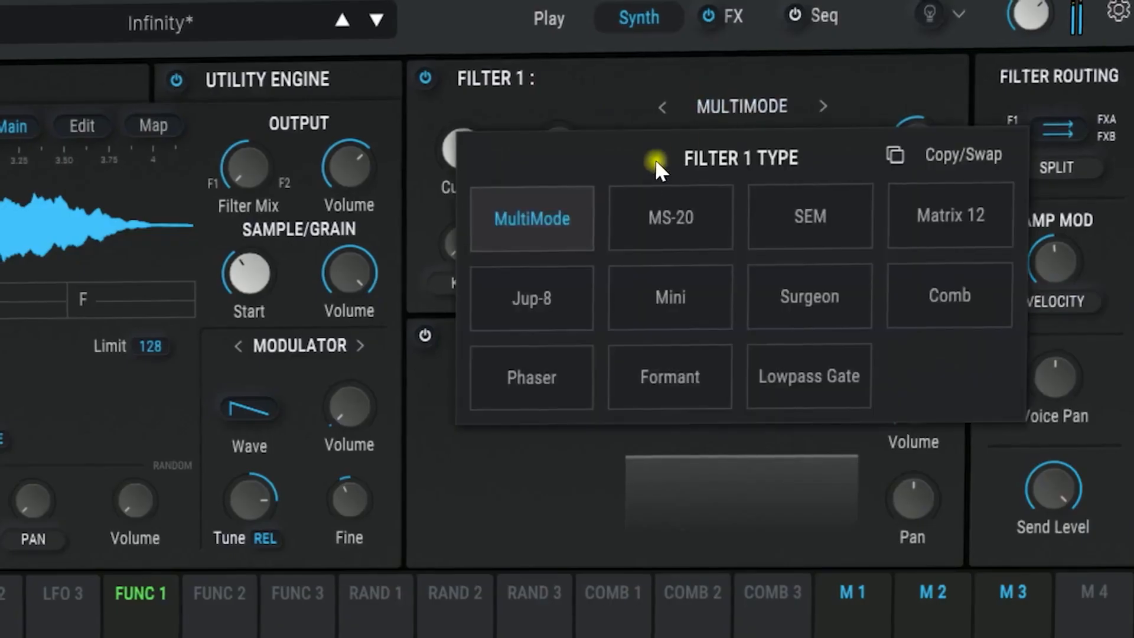
left_click(640, 192)
left_click_drag(466, 147, 466, 210)
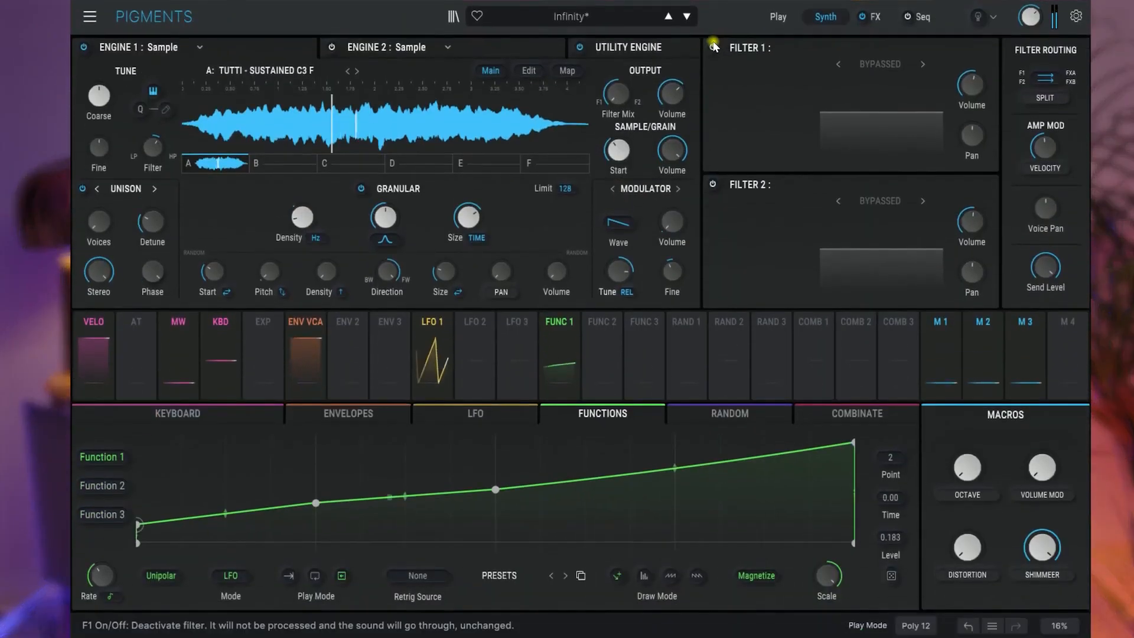
- Enable Filter 1 with the MS-20 type and lower its cutoff frequency
left_click(714, 45)
left_click(877, 63)
left_click(828, 117)
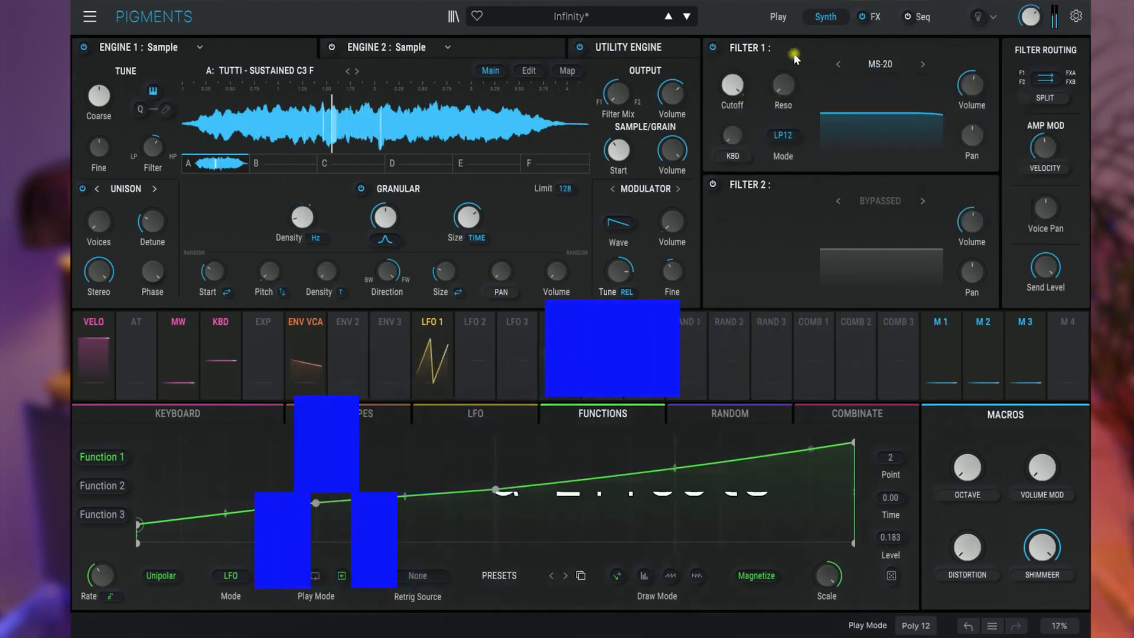
mouse_move(750, 74)
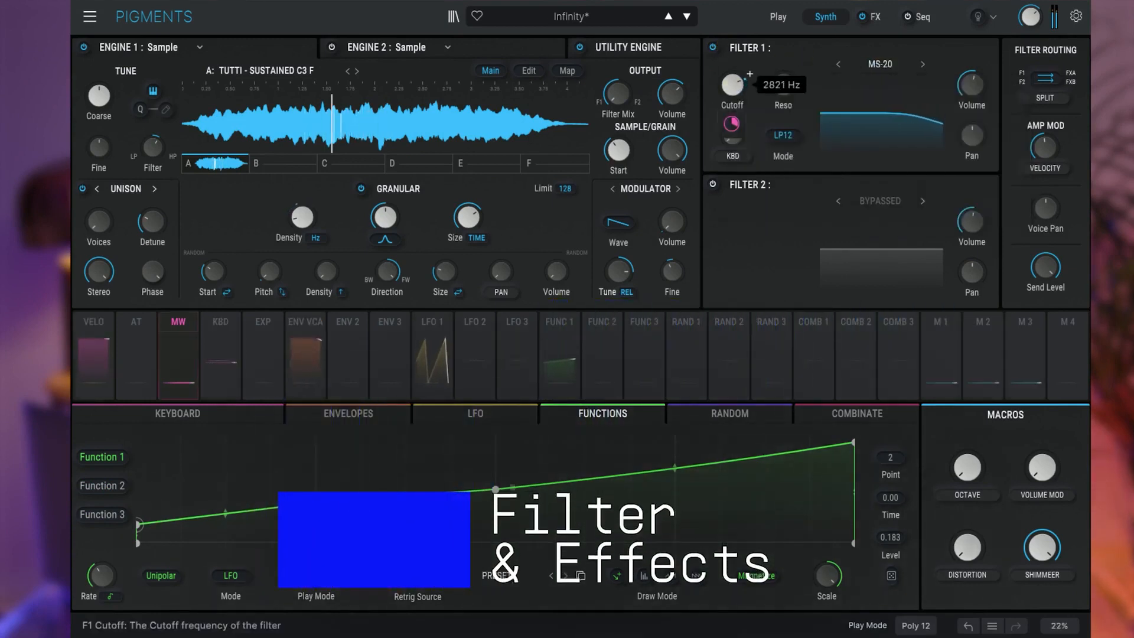
left_click_drag(733, 84, 733, 97)
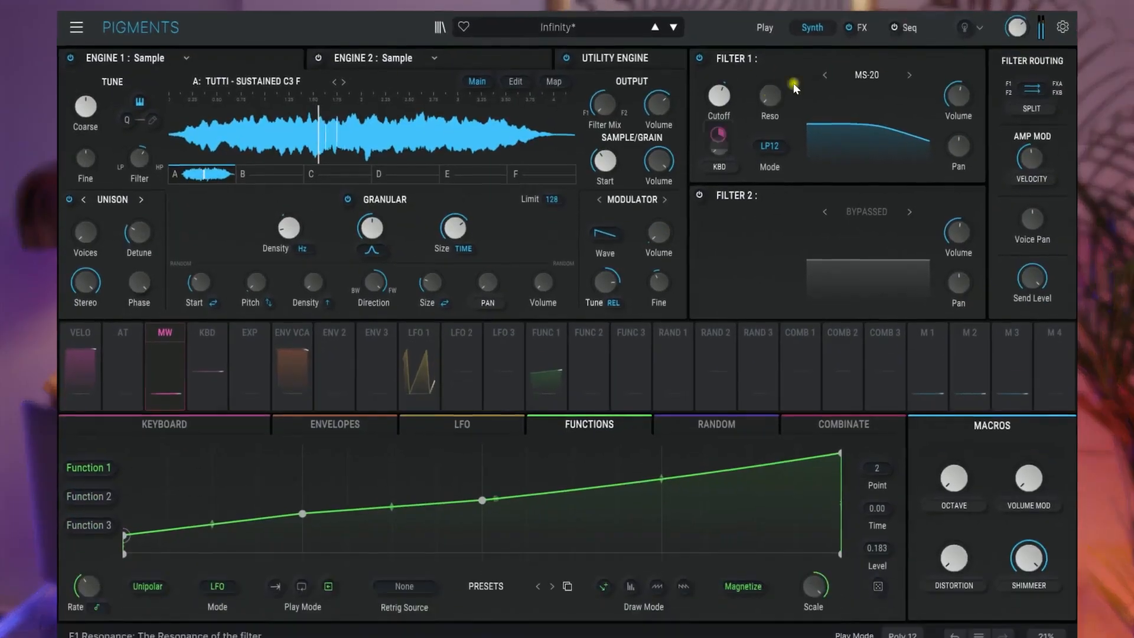
- Open the effects section, review the FX B and AUX chains, and return to the FX A chain
left_click(862, 29)
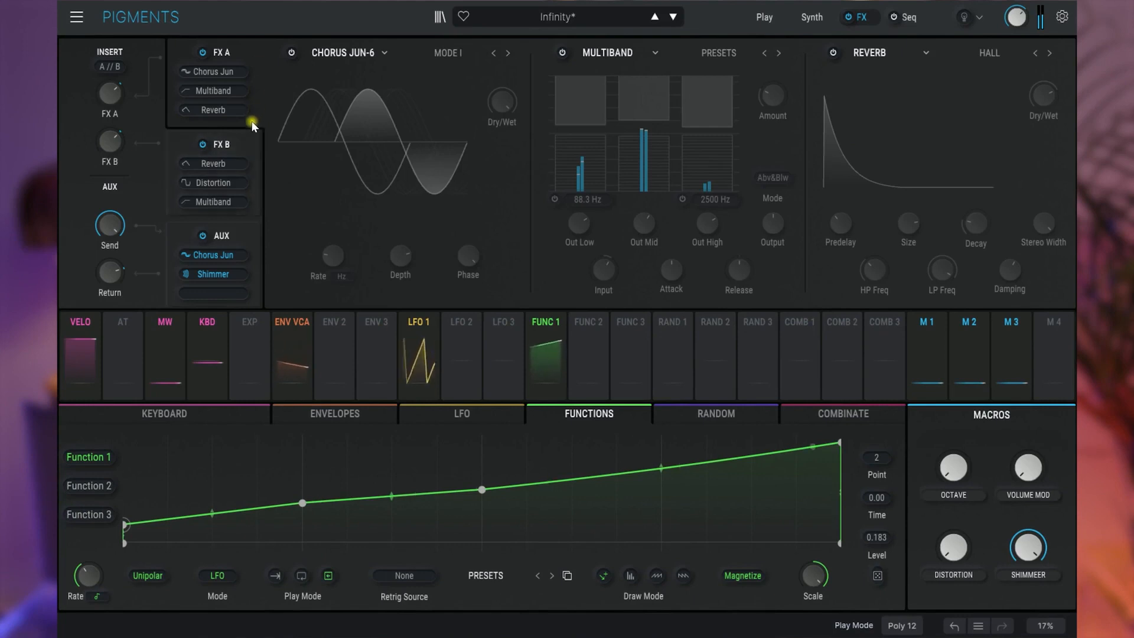
left_click(247, 142)
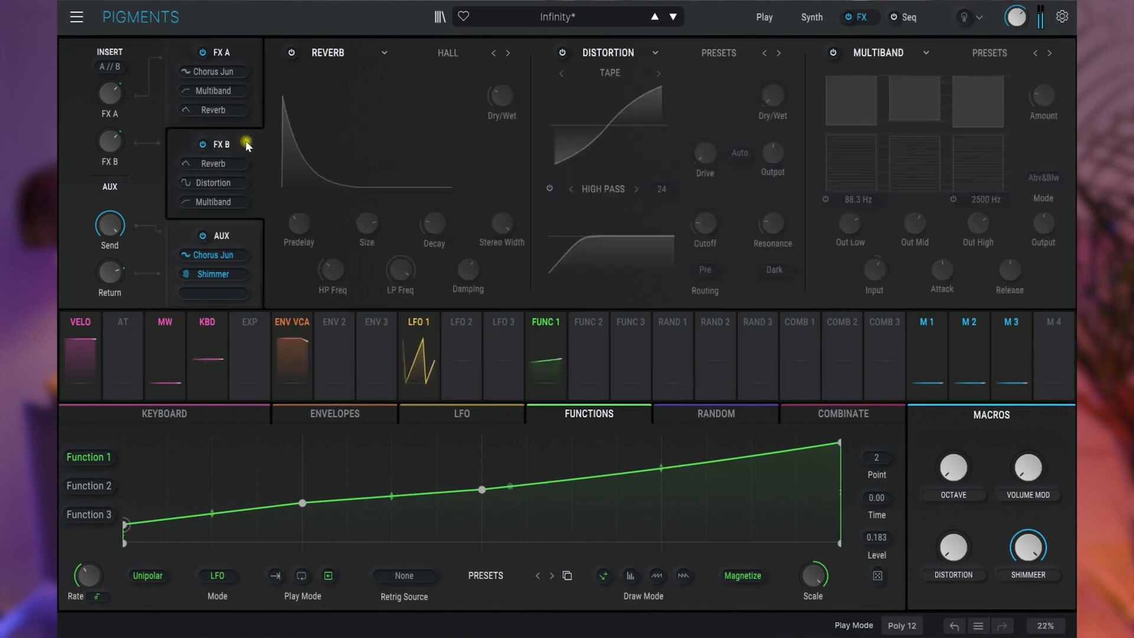
left_click(249, 227)
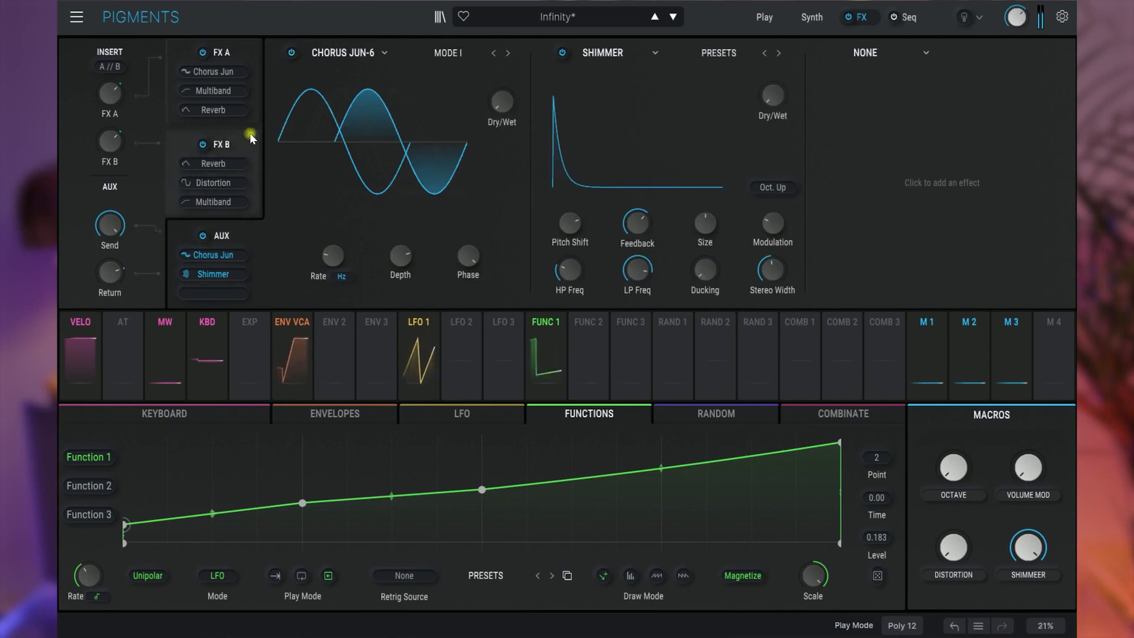
left_click(247, 61)
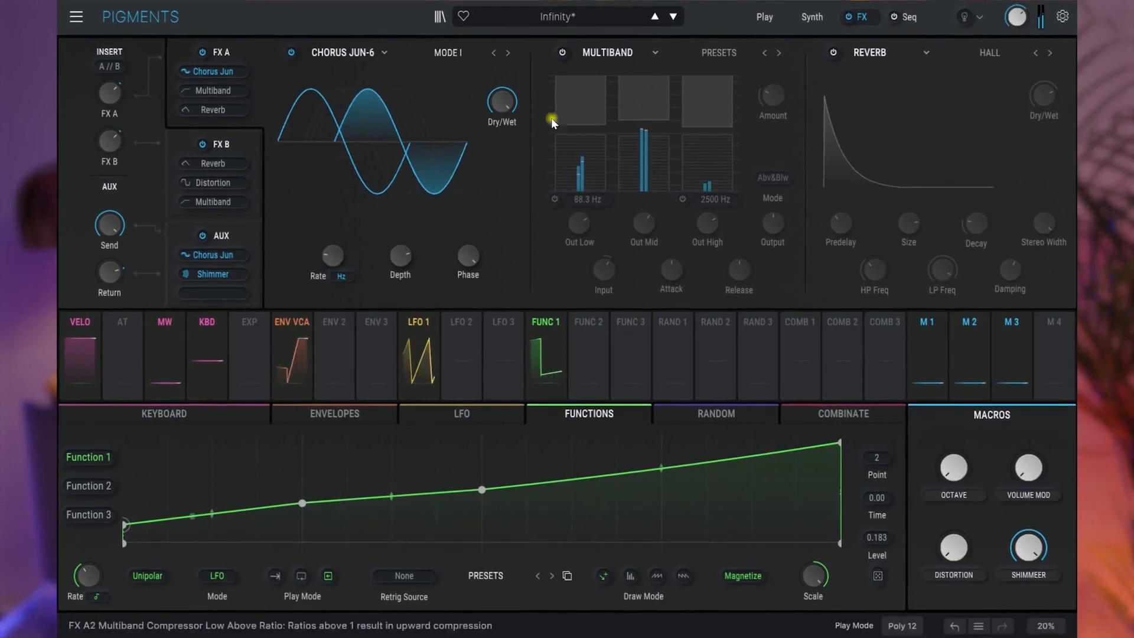
- Set the FX A multiband compressor's amount to about 44% and adjust its band output levels
mouse_move(496, 103)
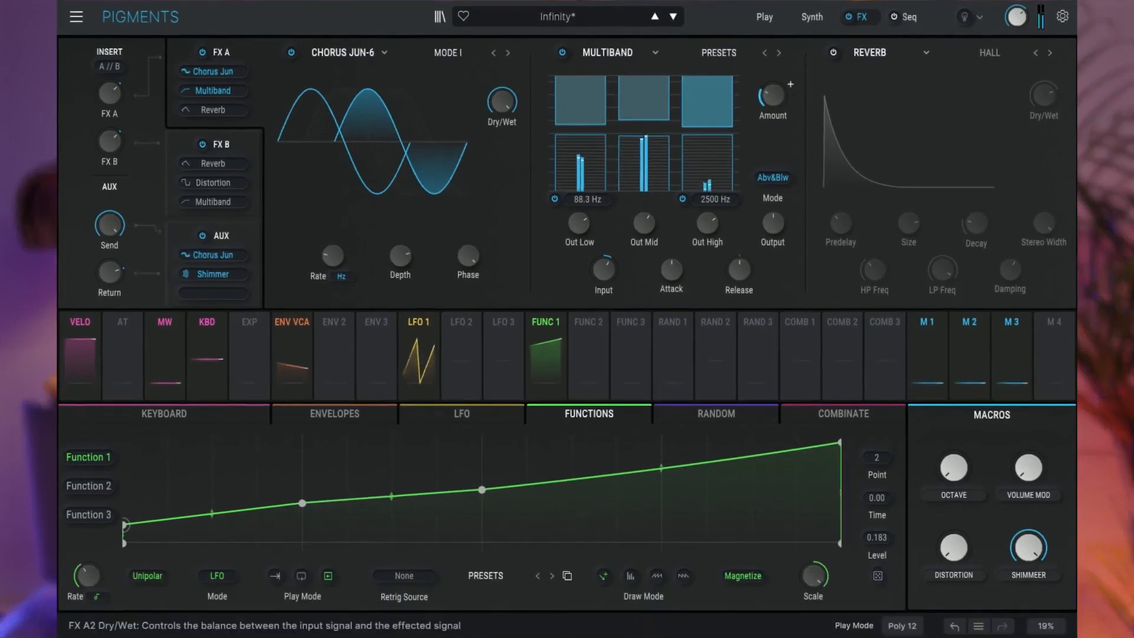
left_click_drag(776, 160, 776, 136)
left_click_drag(711, 288, 711, 274)
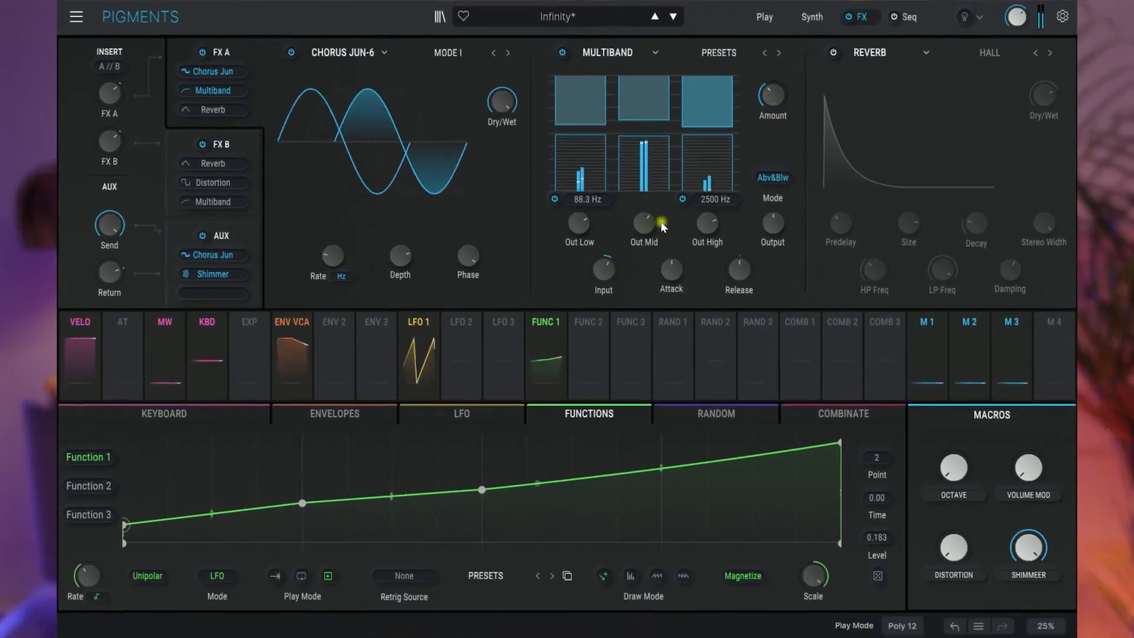
left_click_drag(648, 223, 647, 214)
mouse_move(770, 93)
left_mouse_down()
mouse_move(769, 80)
mouse_move(769, 90)
left_mouse_up()
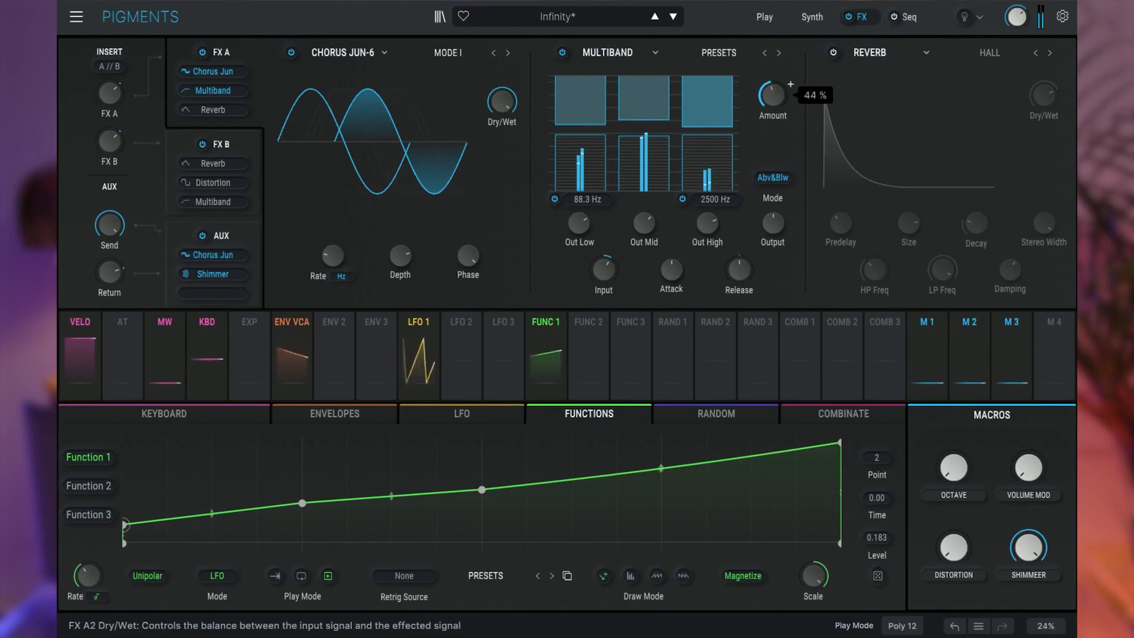
left_click_drag(580, 227, 581, 225)
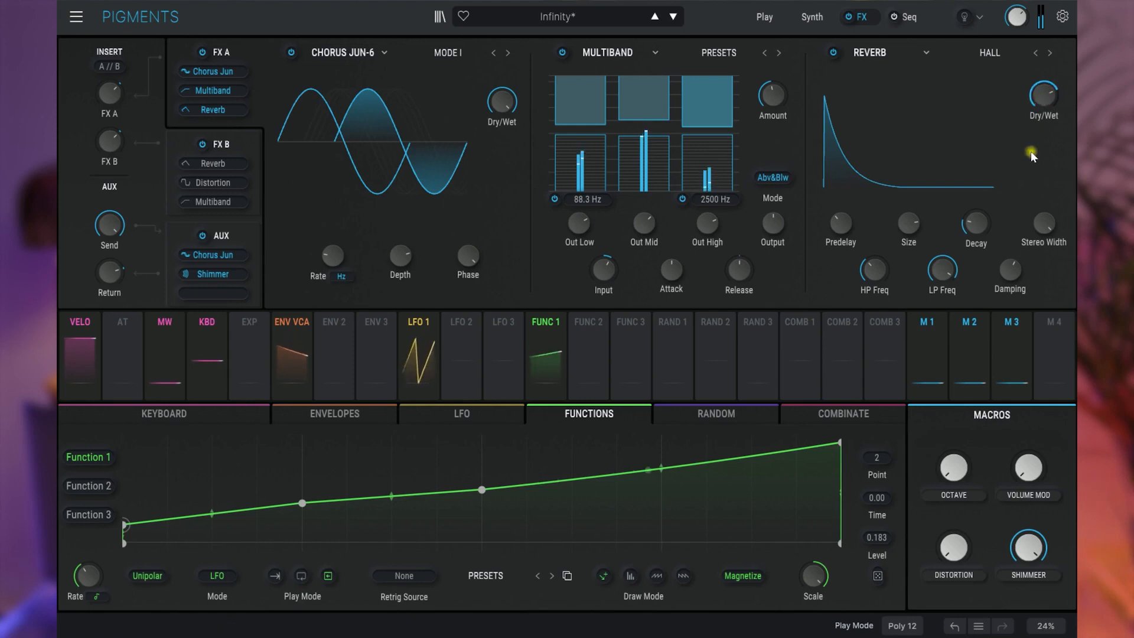
mouse_move(892, 260)
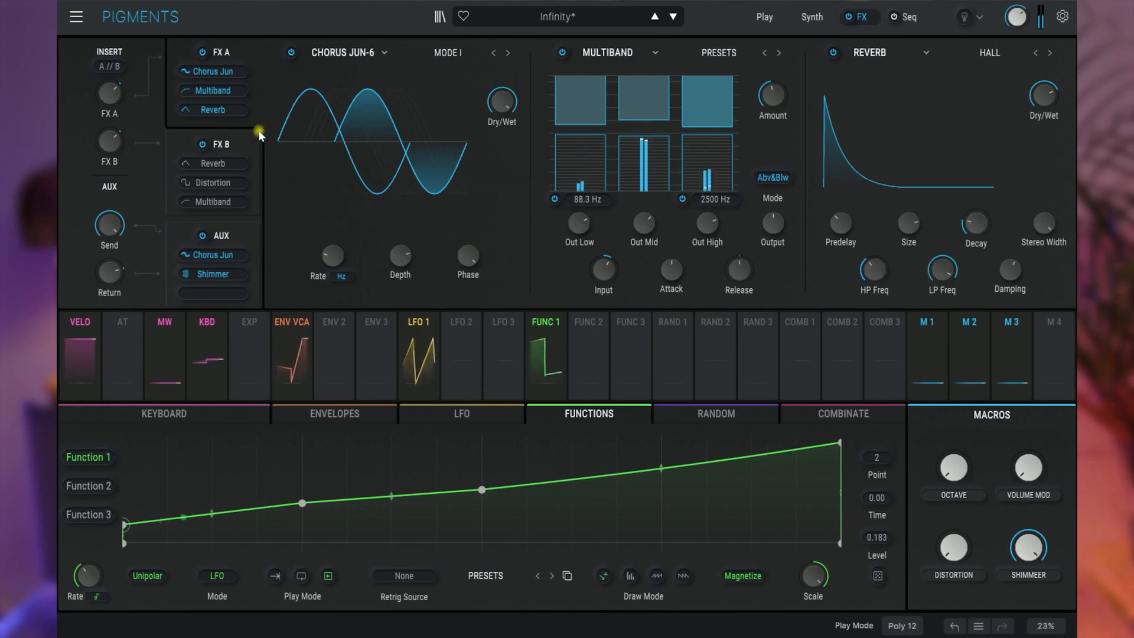
- Return to the synth view, switch on Engine 2 with its Harsh Feedback sample and toggle its granular mode
left_click(820, 17)
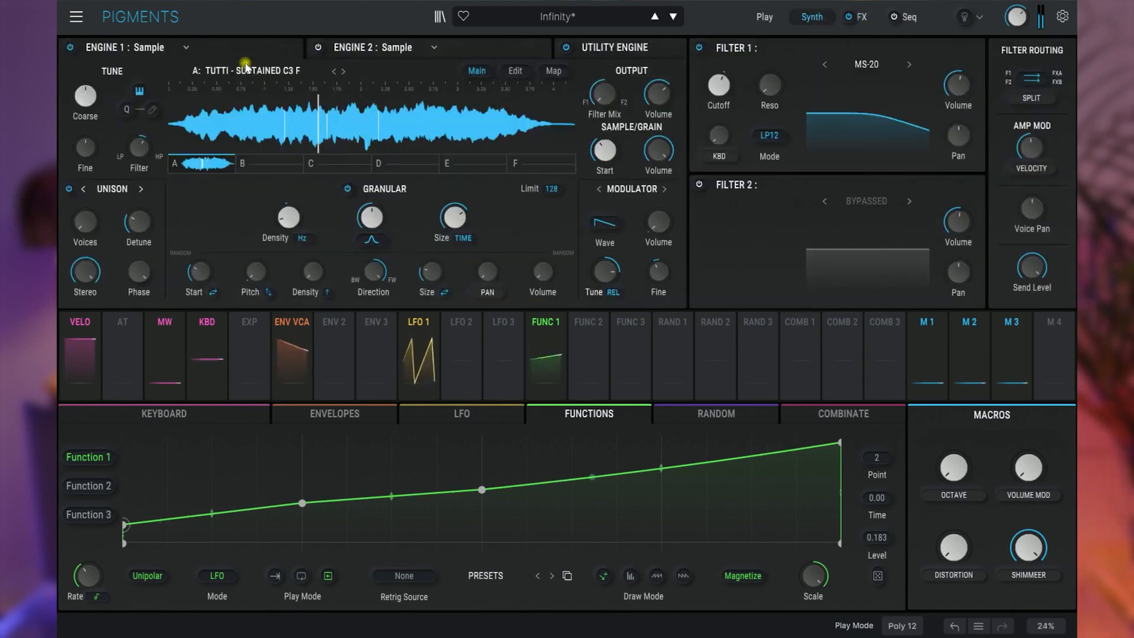
left_click(70, 47)
left_click(485, 46)
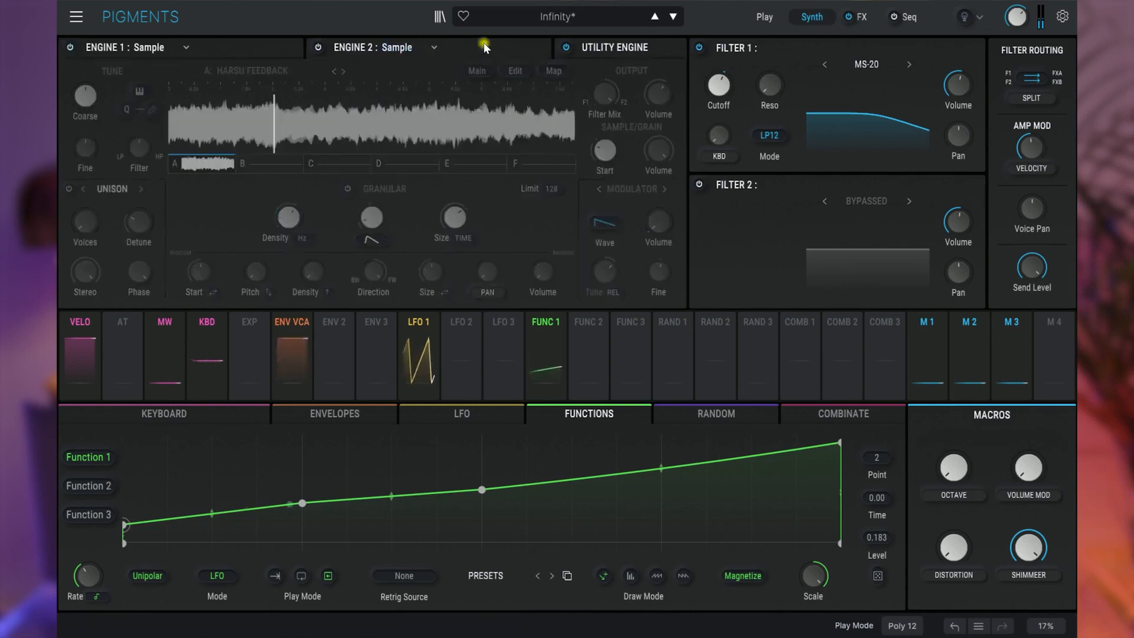
left_click(319, 48)
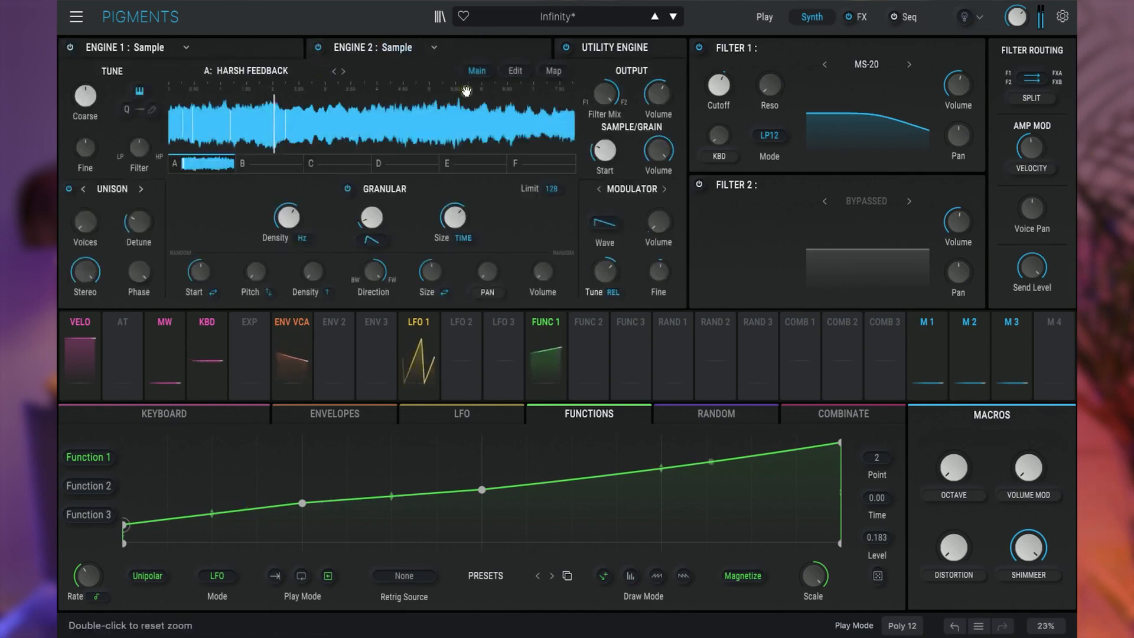
left_click(349, 189)
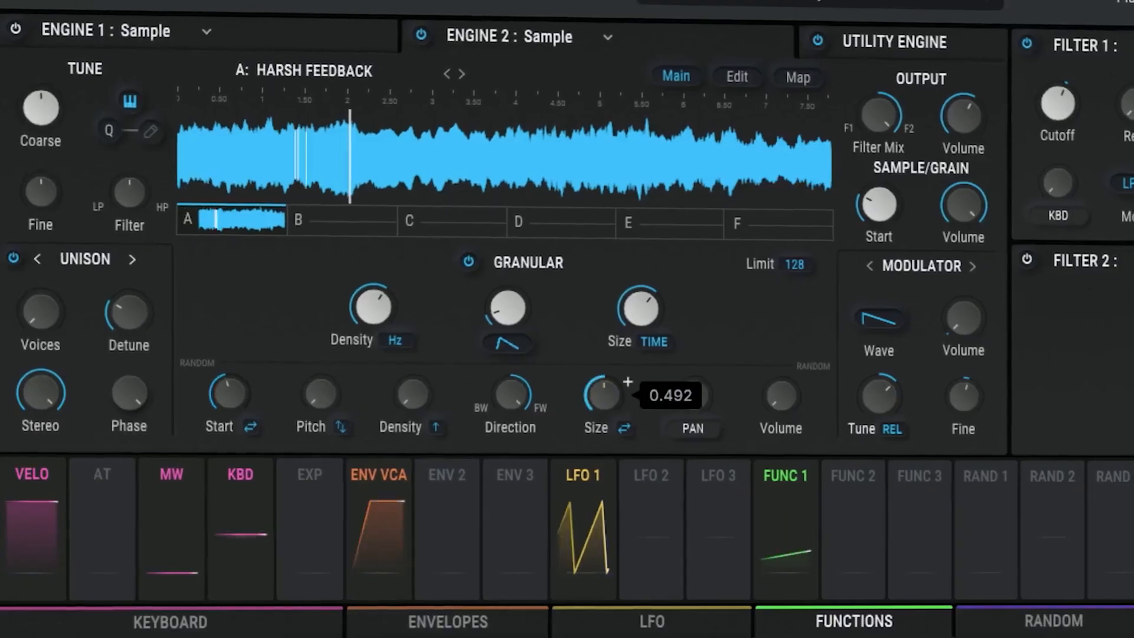
- Adjust Engine 2's granular settings: random start, random size to about 0.404, grain envelope shape to about 0.104, and density
mouse_move(608, 392)
left_mouse_down()
mouse_move(608, 421)
mouse_move(607, 403)
left_mouse_up()
mouse_move(505, 313)
left_mouse_down()
mouse_move(506, 328)
mouse_move(505, 295)
mouse_move(505, 334)
left_mouse_up()
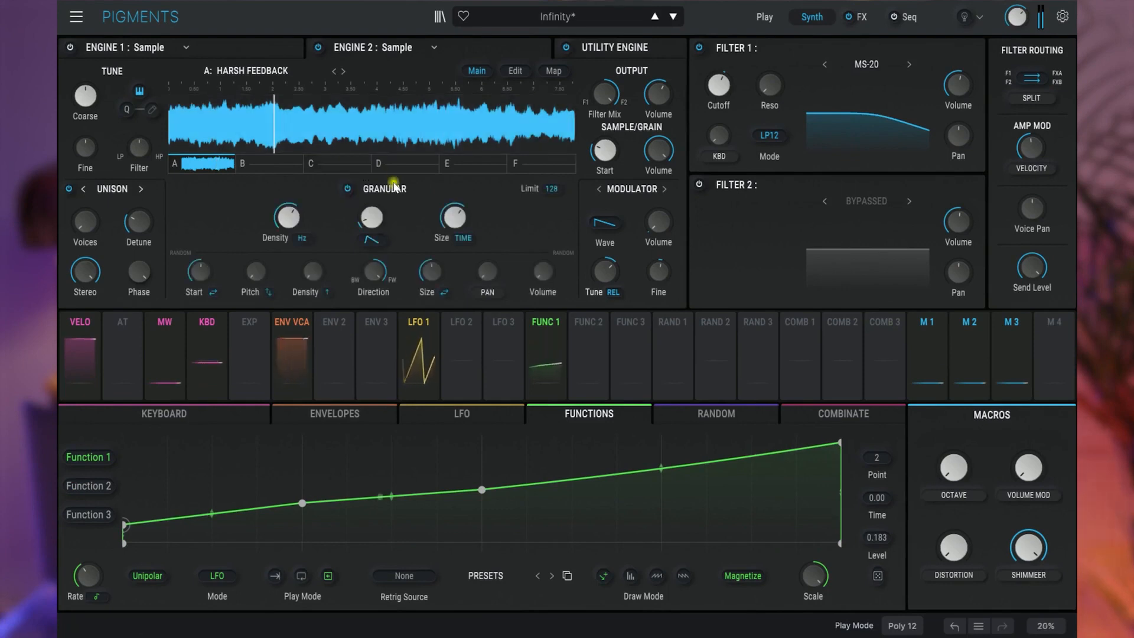
left_click_drag(197, 270, 197, 278)
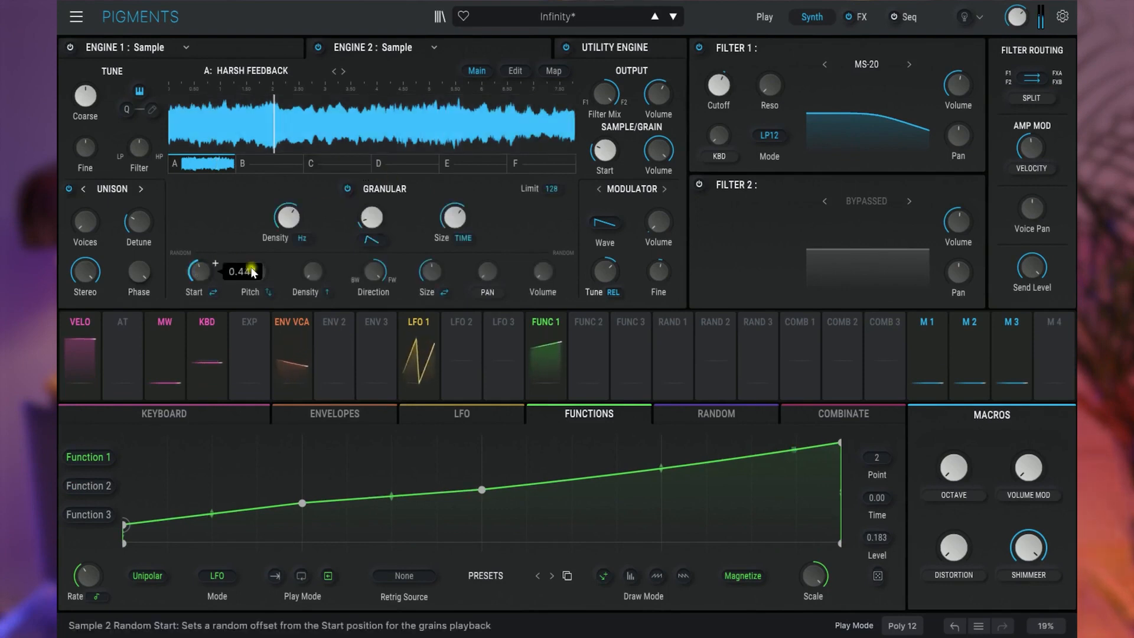
left_click_drag(435, 270, 435, 268)
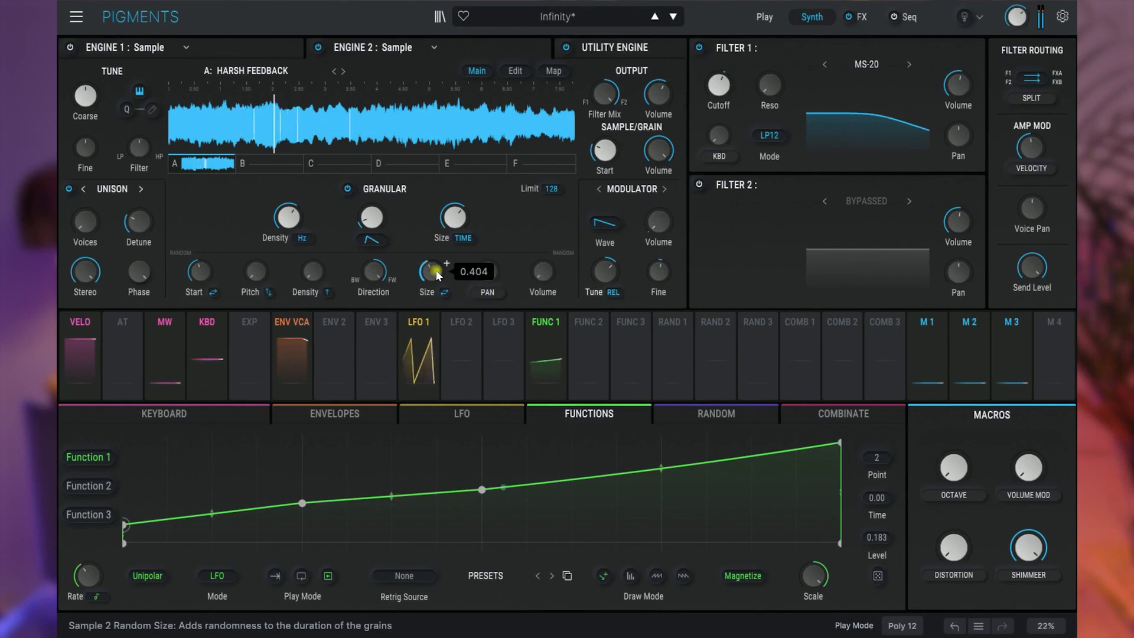
left_click_drag(372, 219, 372, 207)
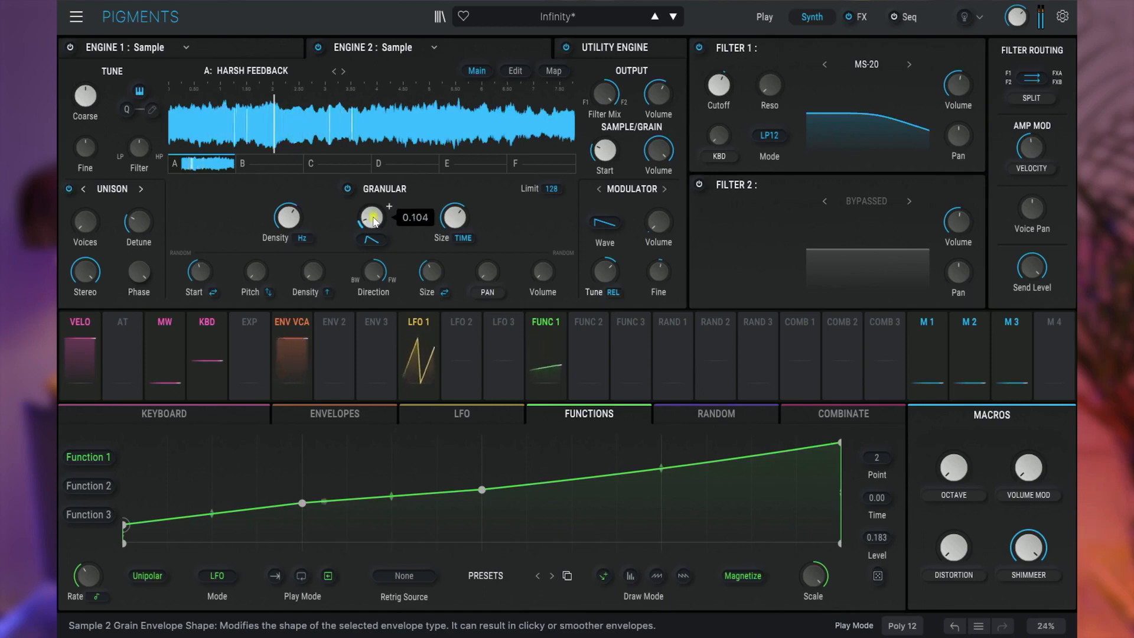
left_click_drag(373, 220, 373, 220)
left_click_drag(288, 218, 291, 215)
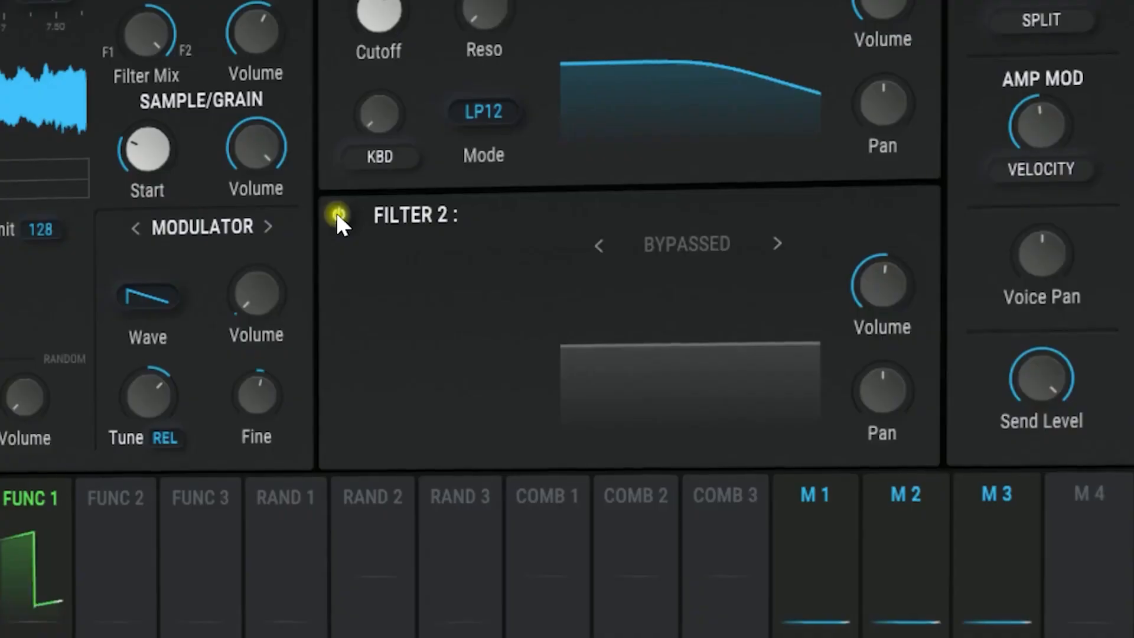
- Switch on Filter 2 with the JUP-8 type and lower its cutoff frequency
left_click(337, 215)
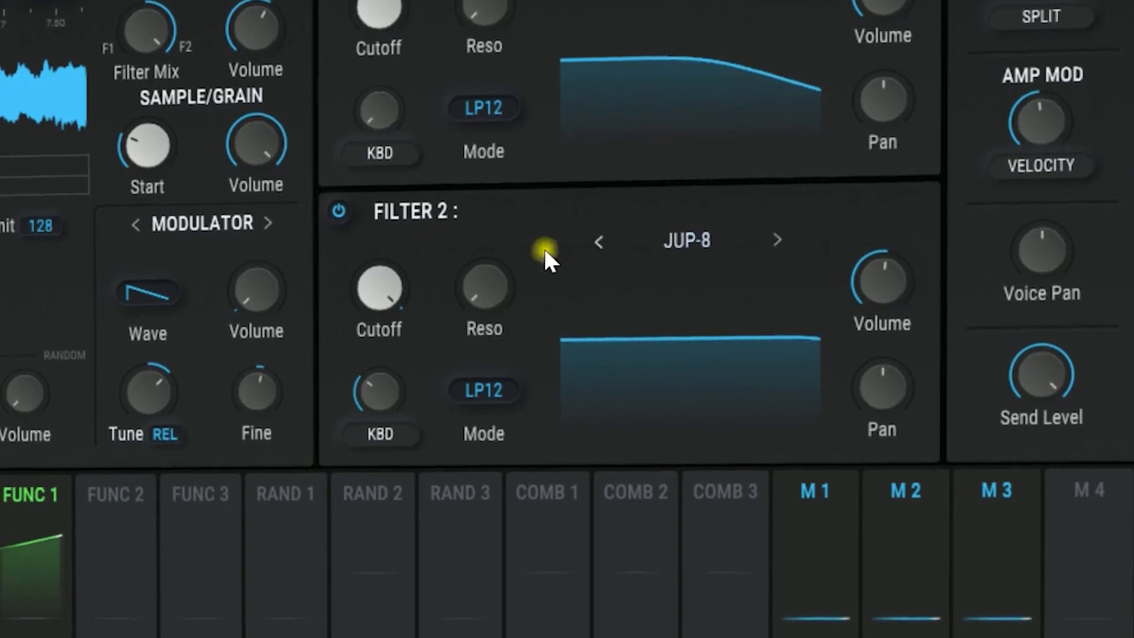
mouse_move(385, 275)
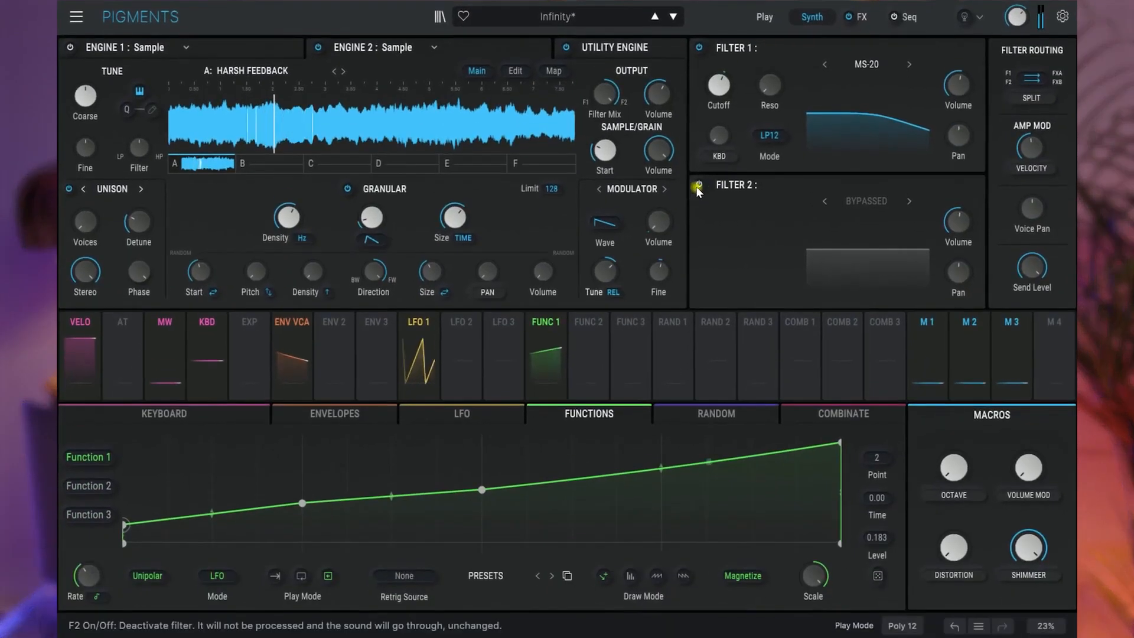
left_click(699, 187)
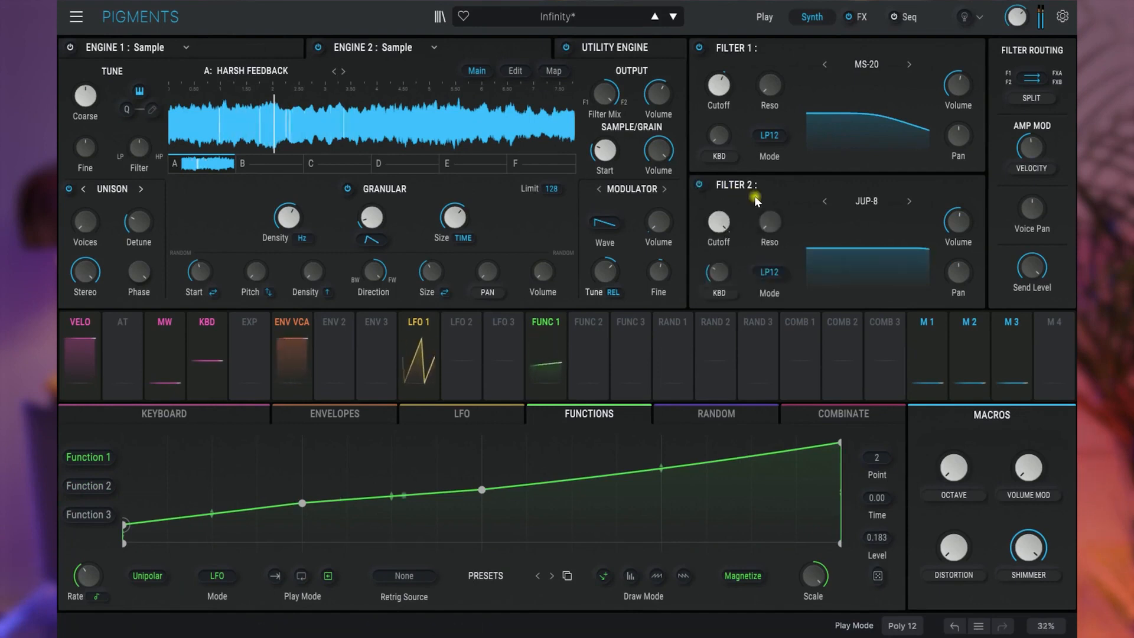
mouse_move(722, 222)
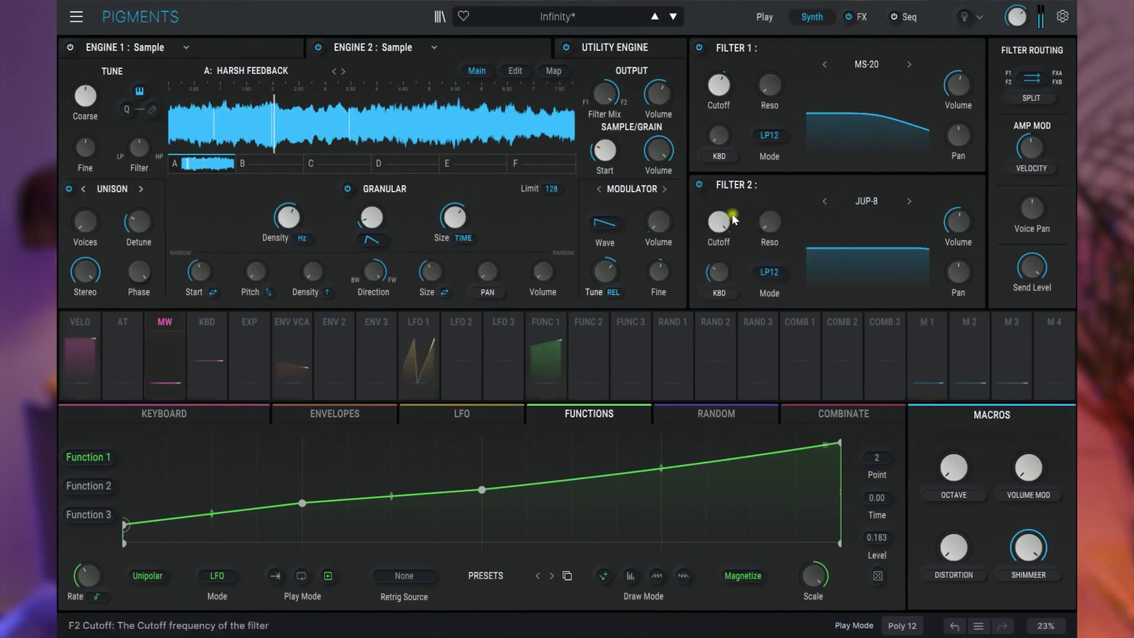
left_click_drag(722, 222, 722, 303)
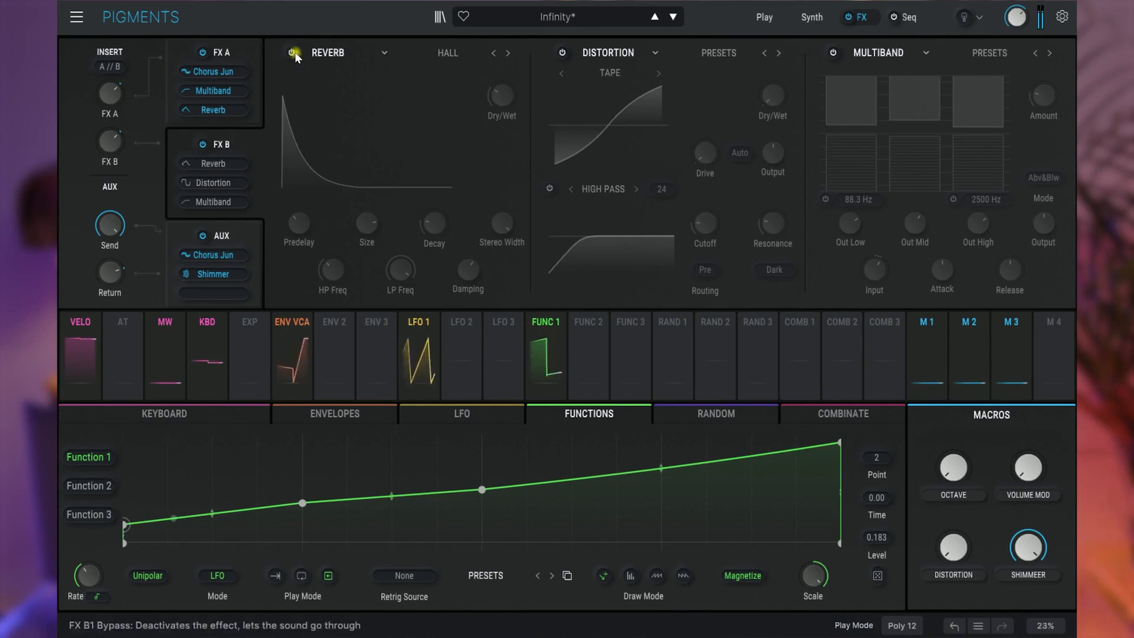
- Enable the Reverb, Distortion and Multiband effects in FX B, and compare the sound with the FX B bus bypassed and active
left_click(293, 53)
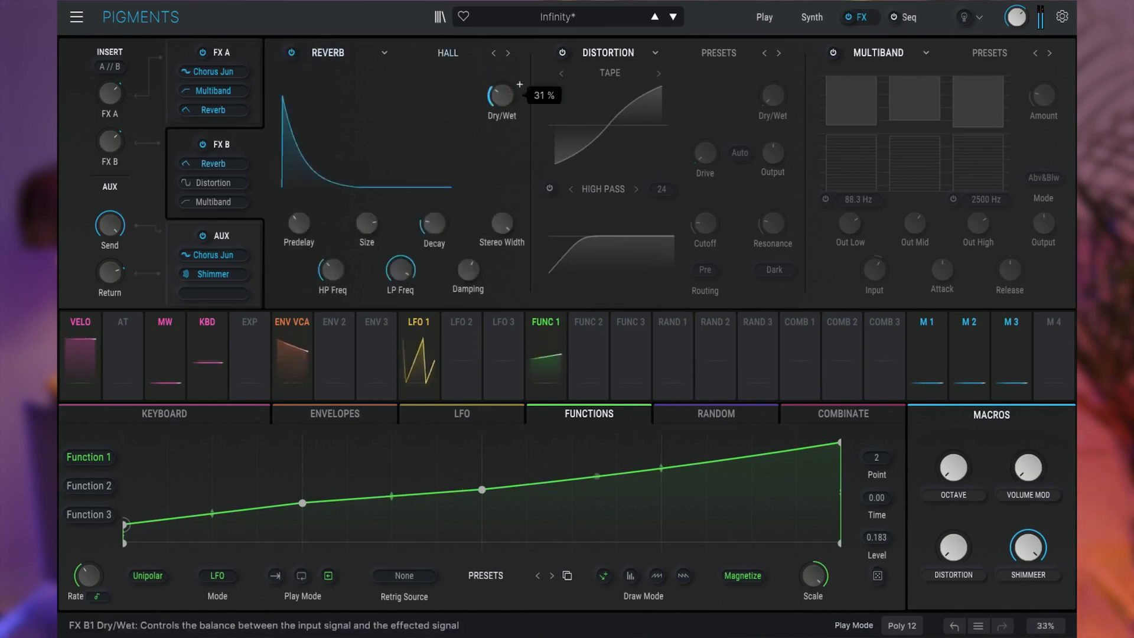
left_click(563, 53)
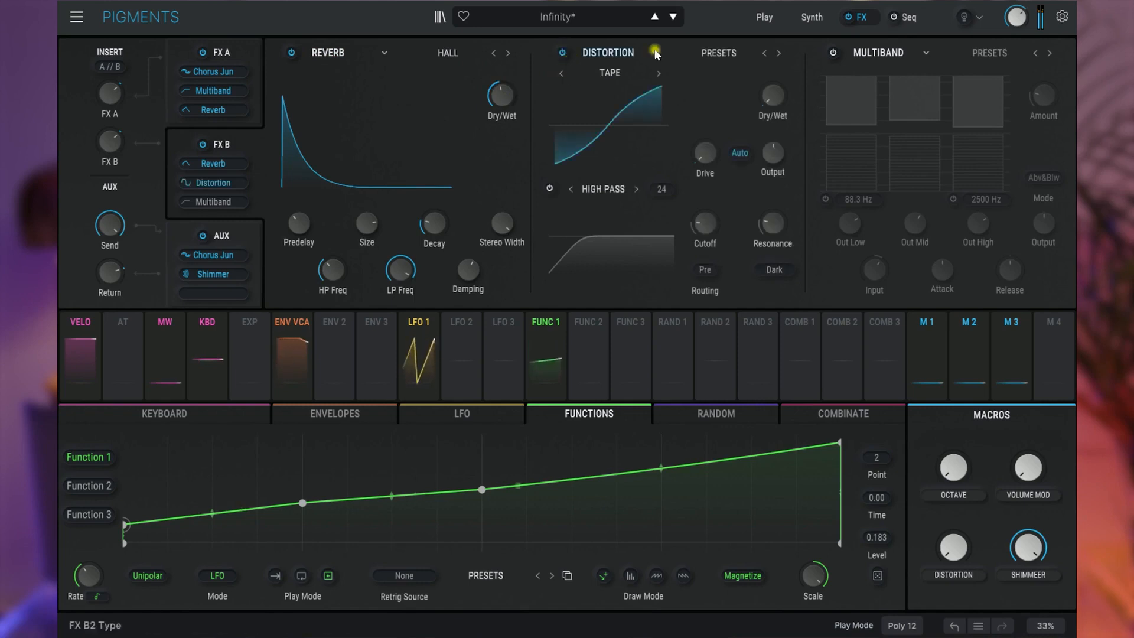
left_click(834, 54)
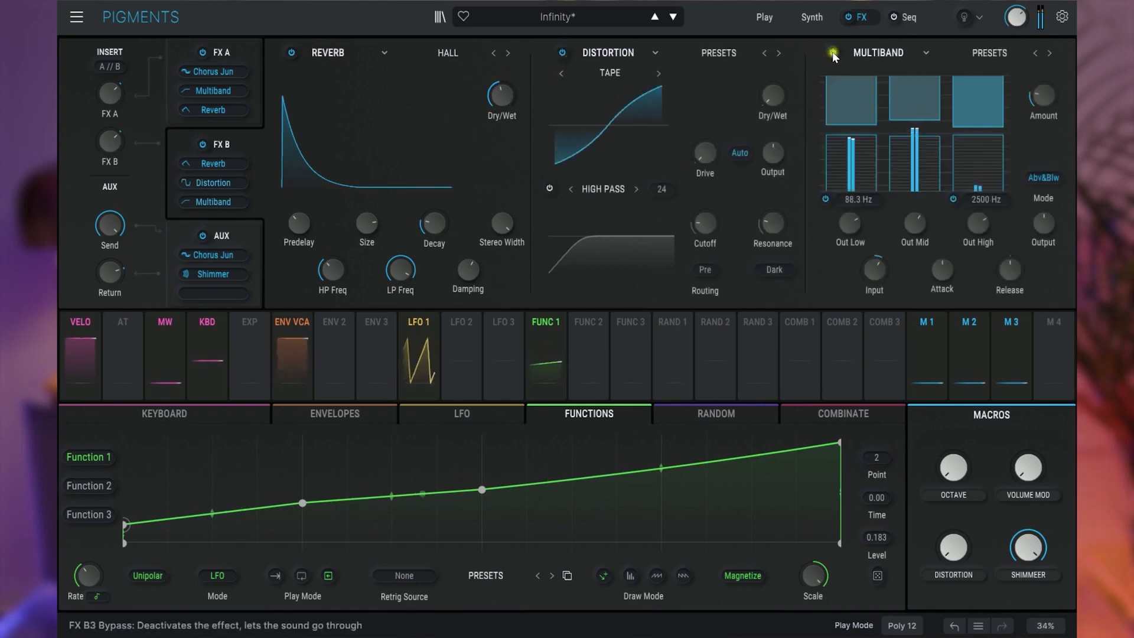
left_click(202, 144)
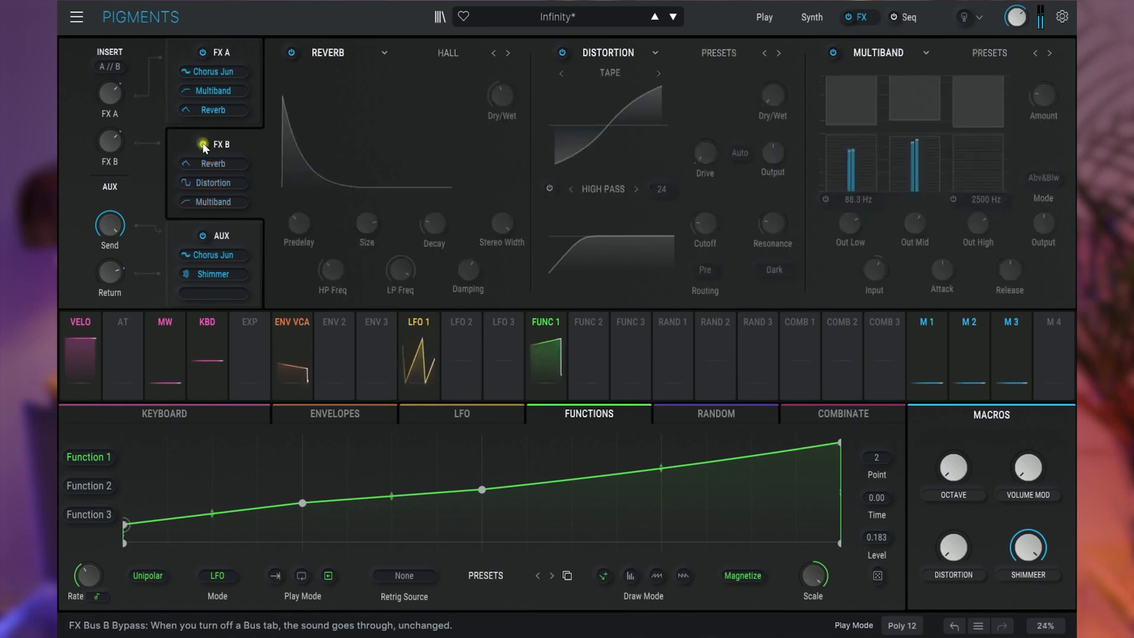
left_click(203, 145)
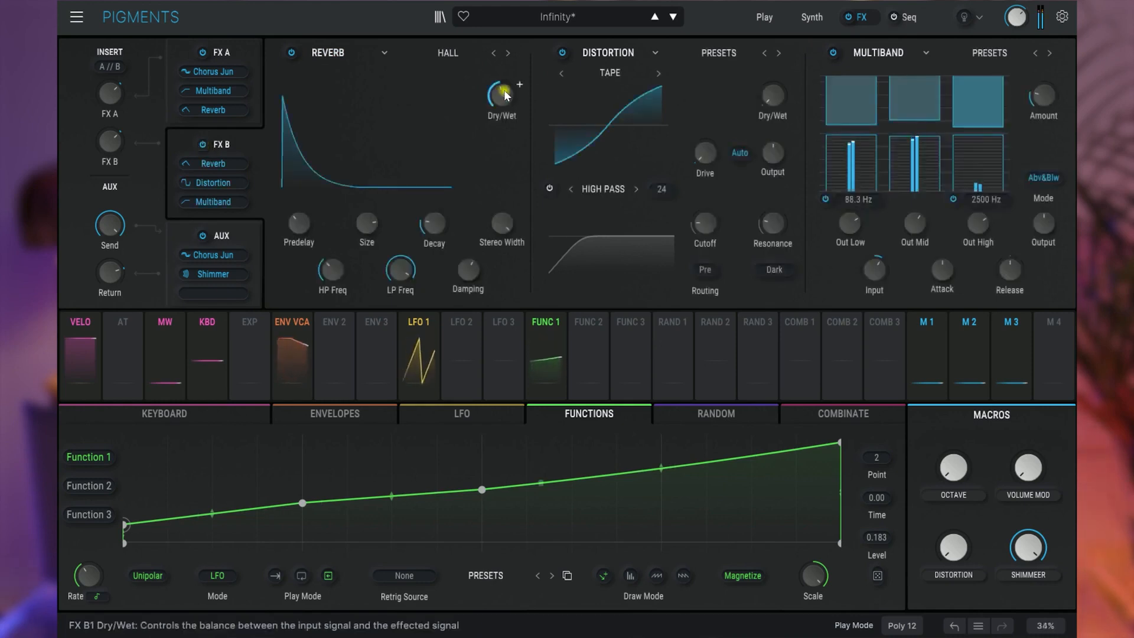
mouse_move(773, 94)
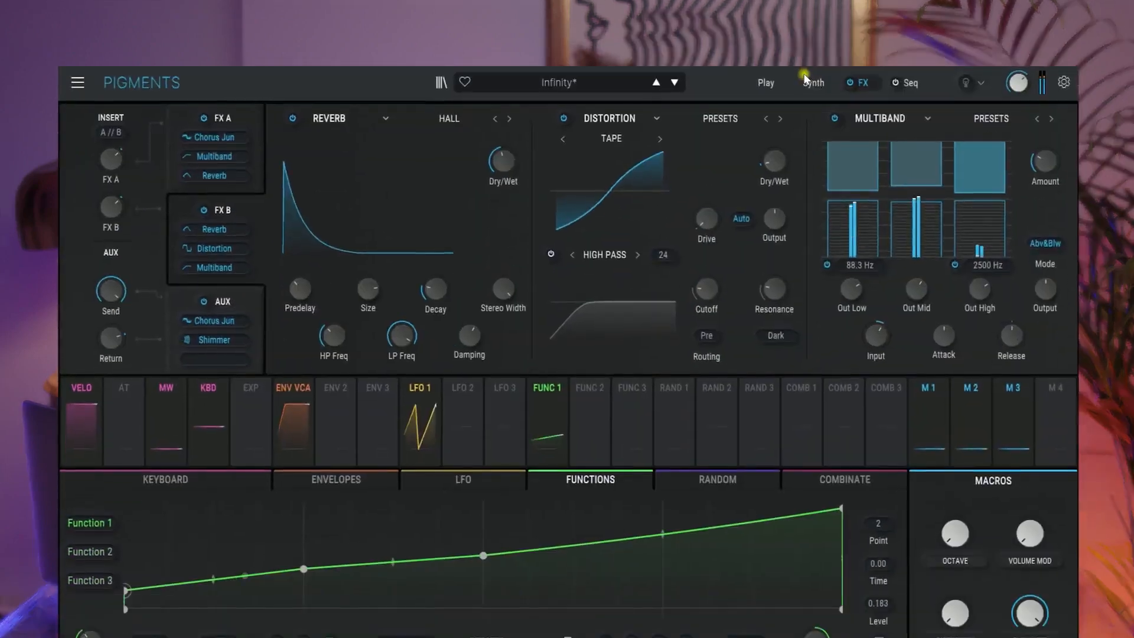
- Return to the synth view and switch Engine 1 back on
left_click(806, 16)
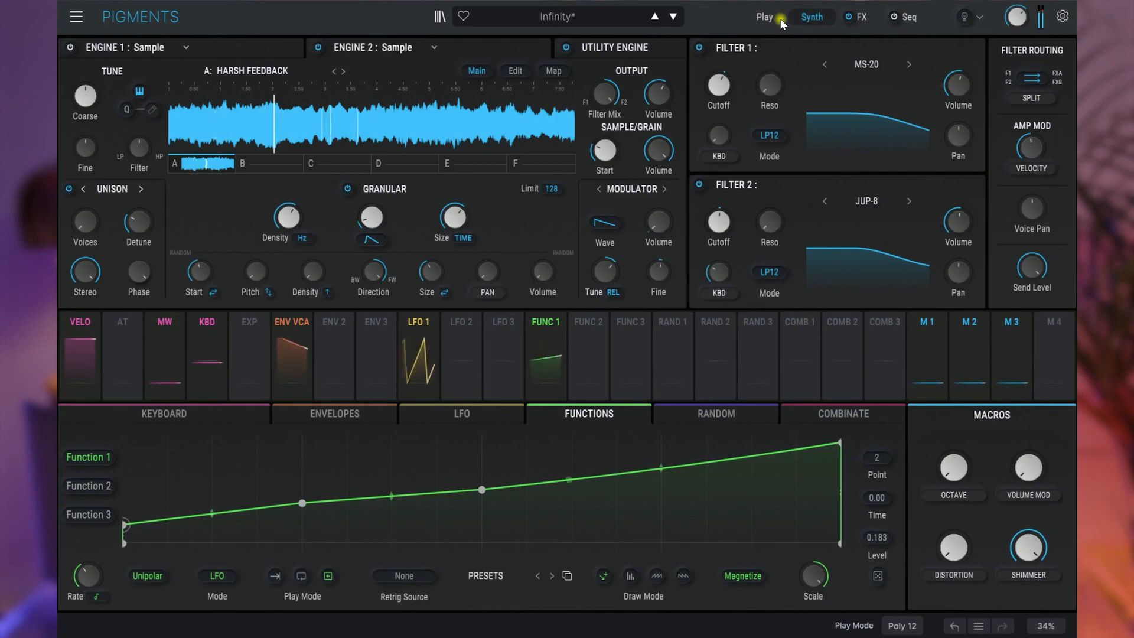
left_click(165, 46)
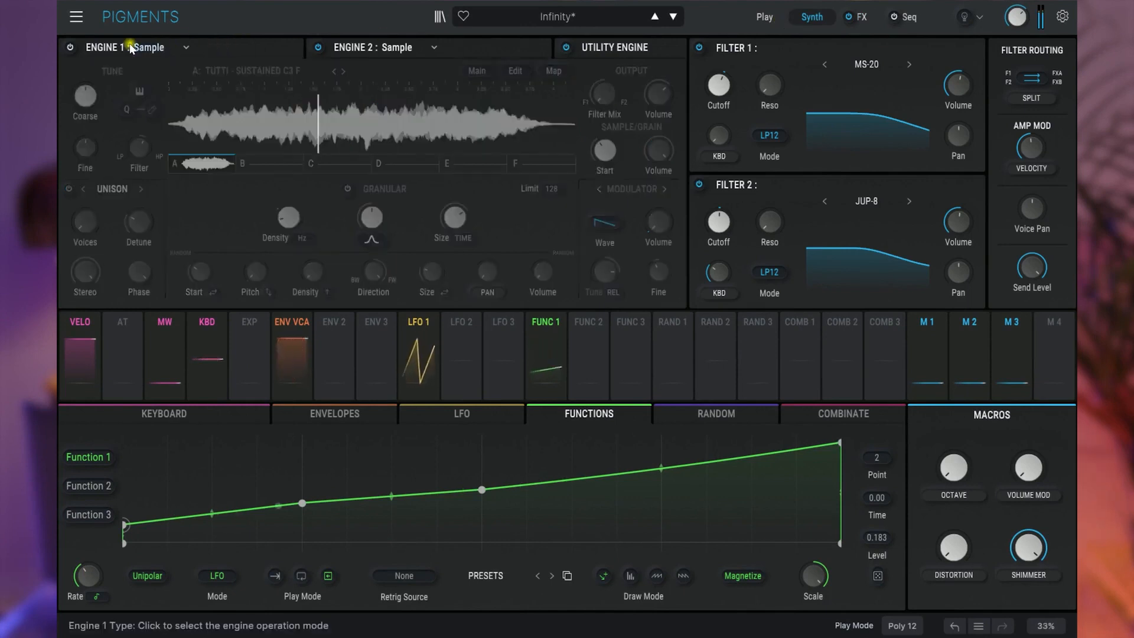
left_click(70, 48)
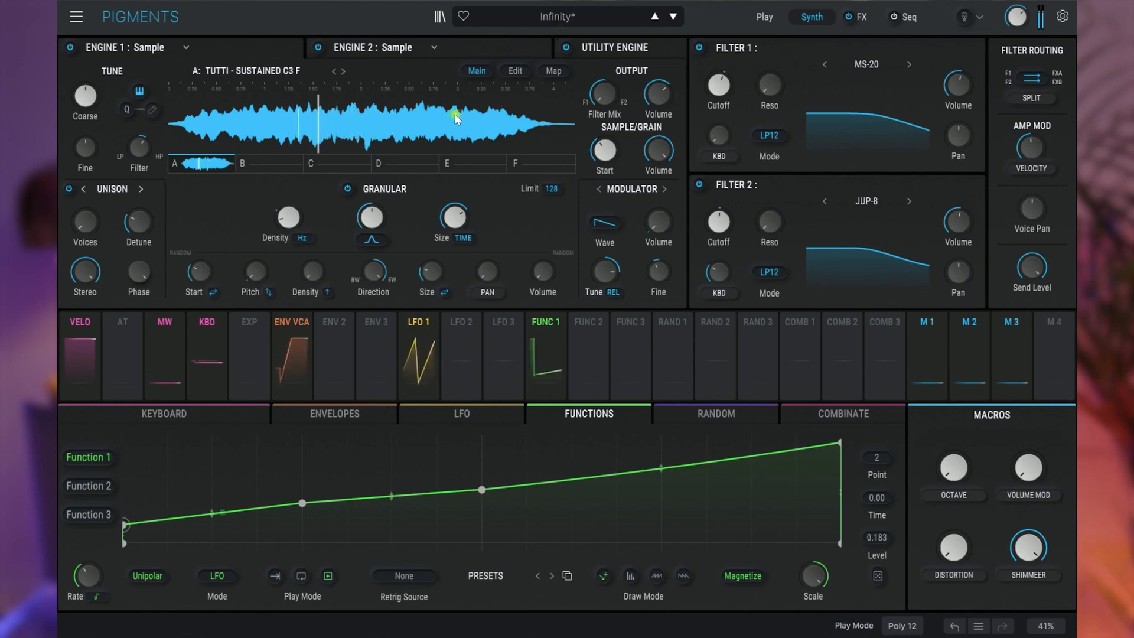
- In the AUX effects chain, set the Chorus JUN-6 dry/wet to 100% and adjust the AUX send level
left_click(867, 18)
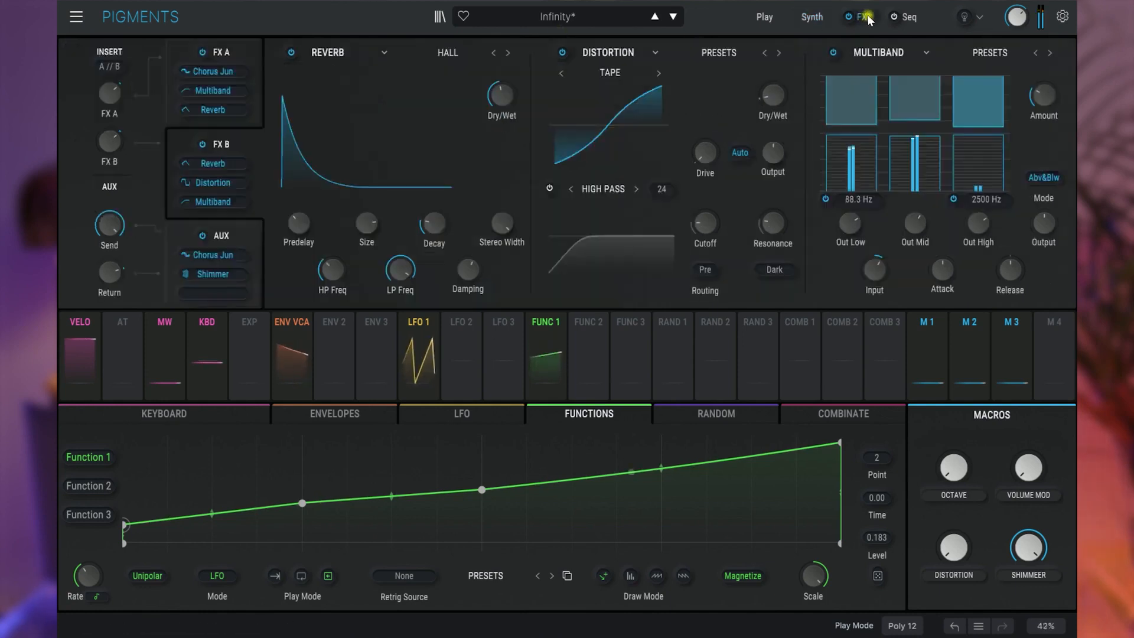
left_click(234, 225)
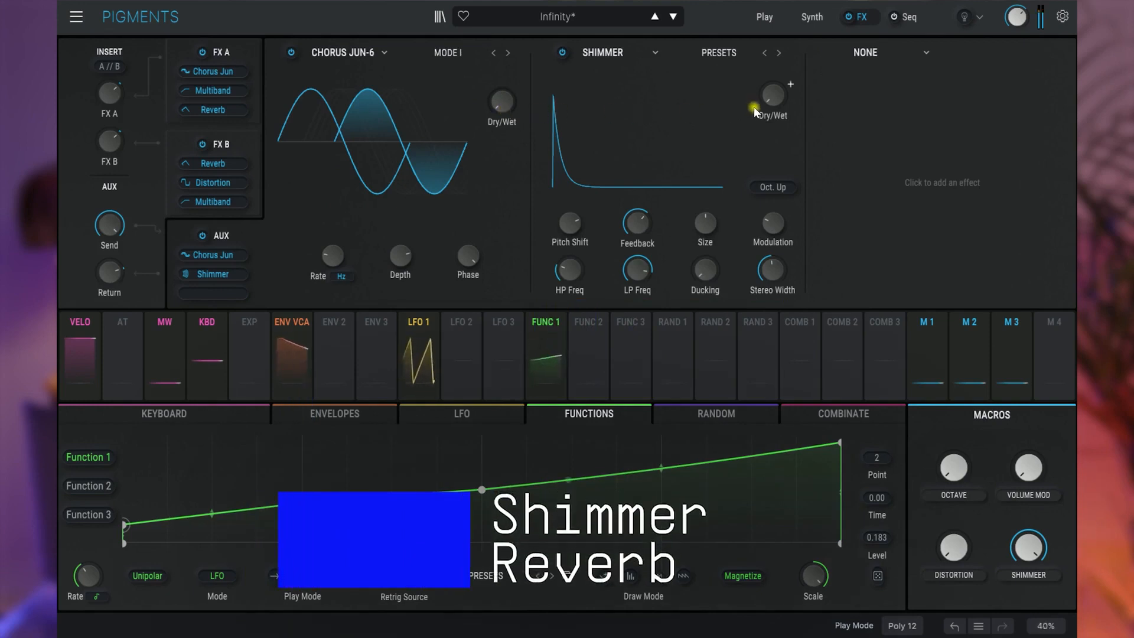
mouse_move(769, 107)
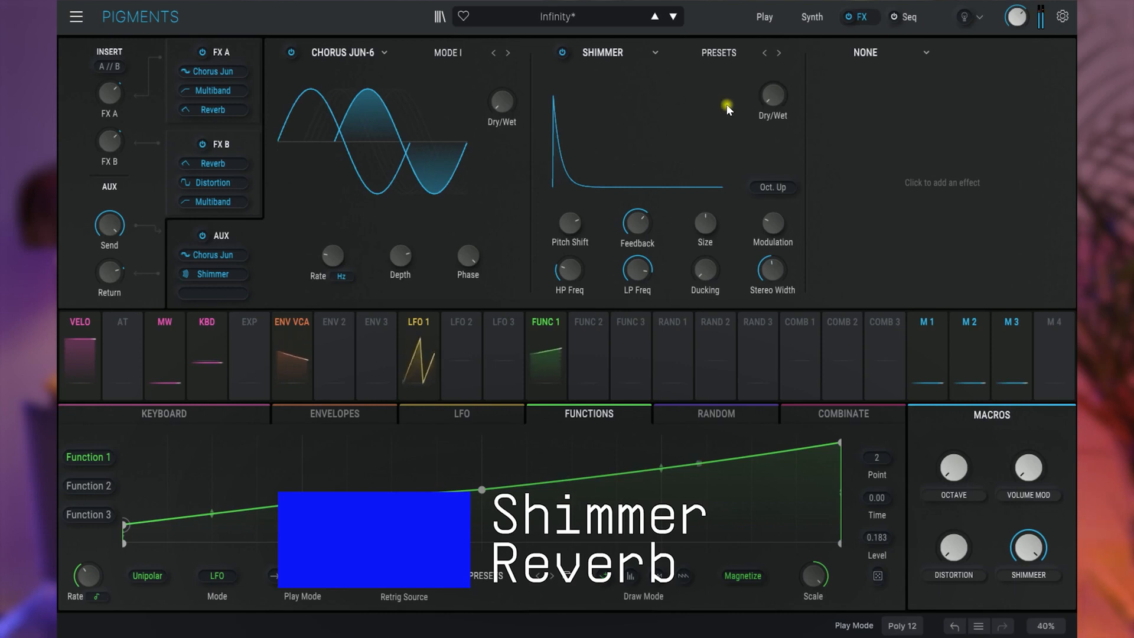
mouse_move(506, 111)
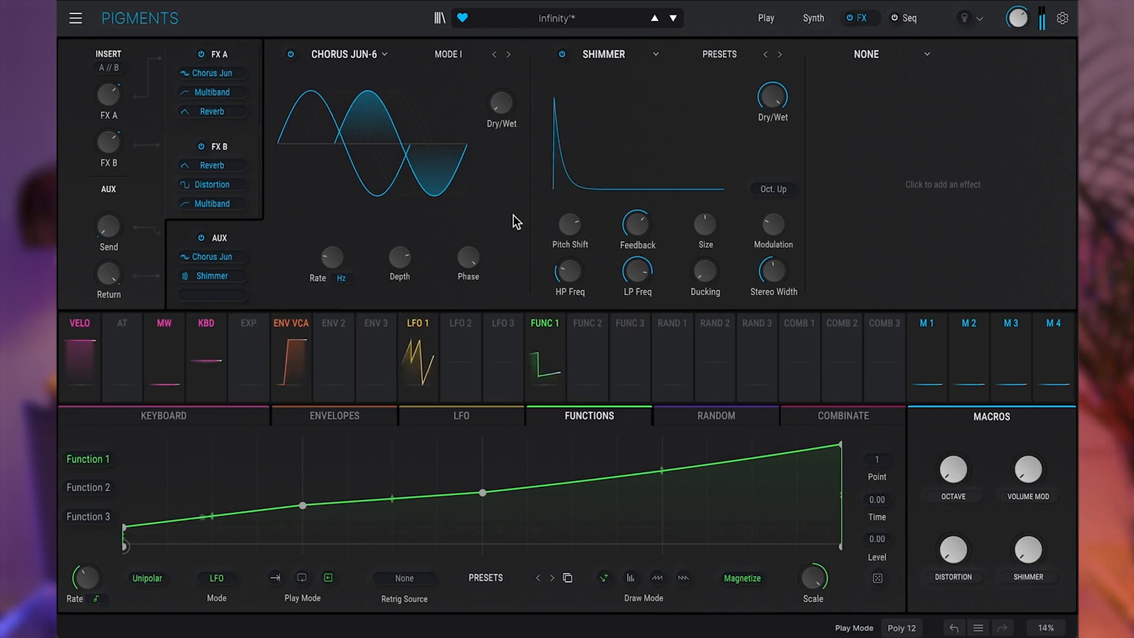
left_click_drag(501, 104, 502, 94)
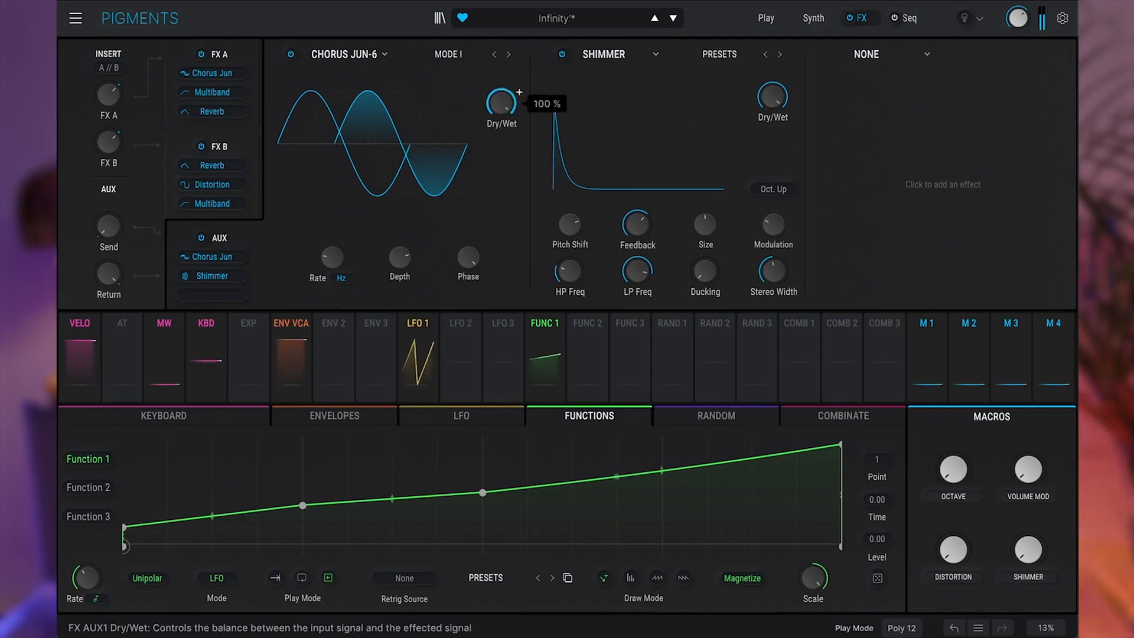
left_click_drag(110, 233, 110, 220)
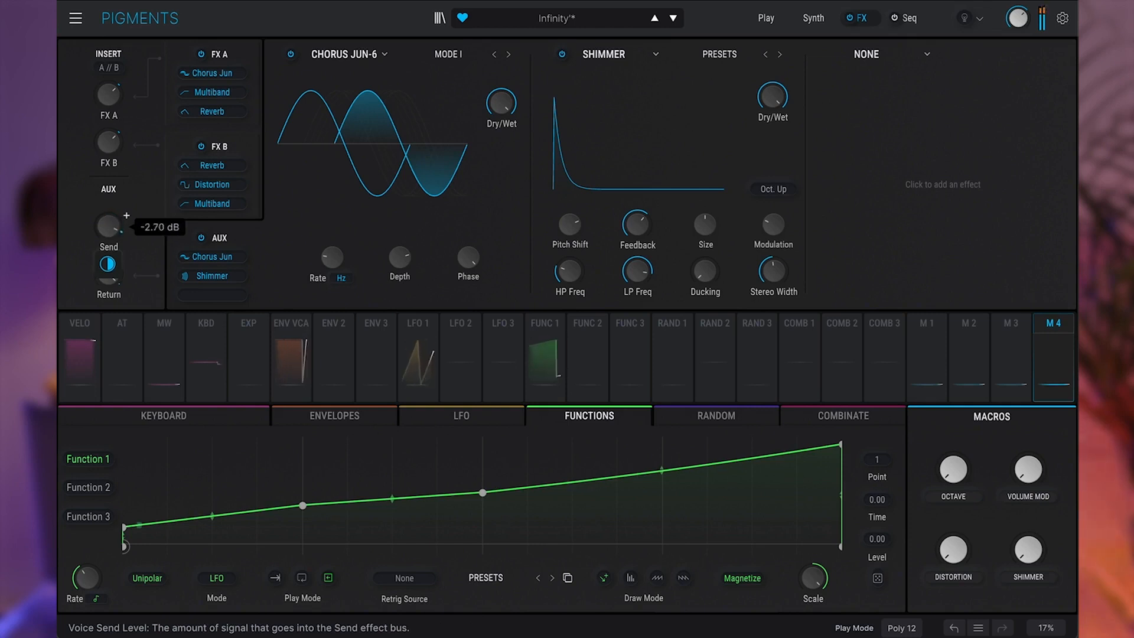
left_click_drag(111, 230, 111, 233)
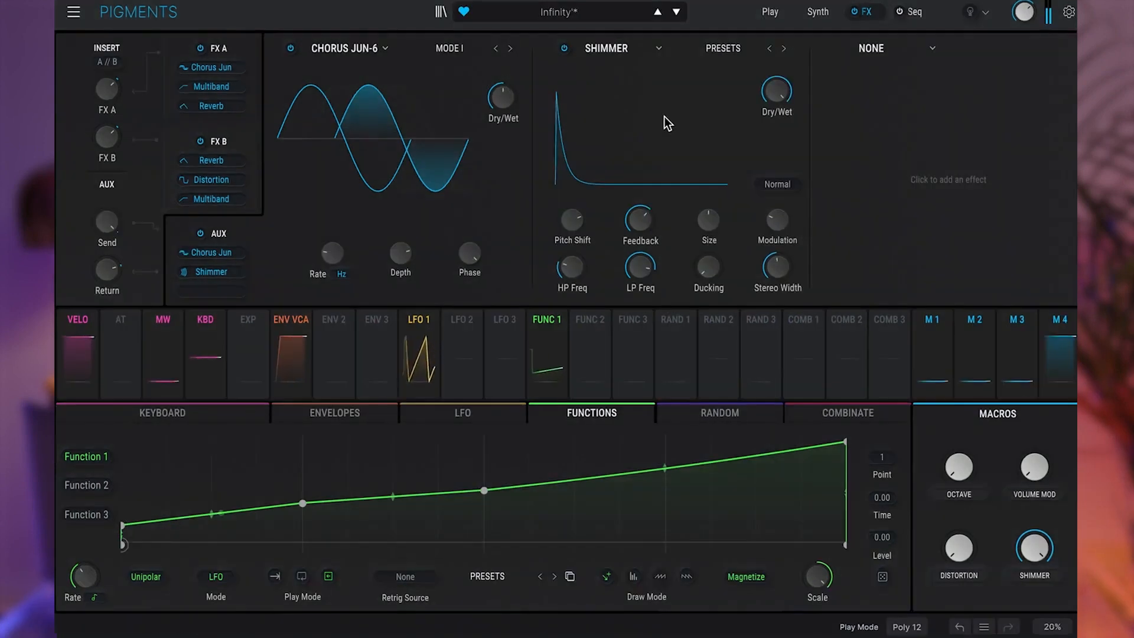
- Lower the Shimmer's pitch shift and try its Octave Up and Normal harmonize modes, ending on Octave Down
left_click_drag(572, 220, 572, 232)
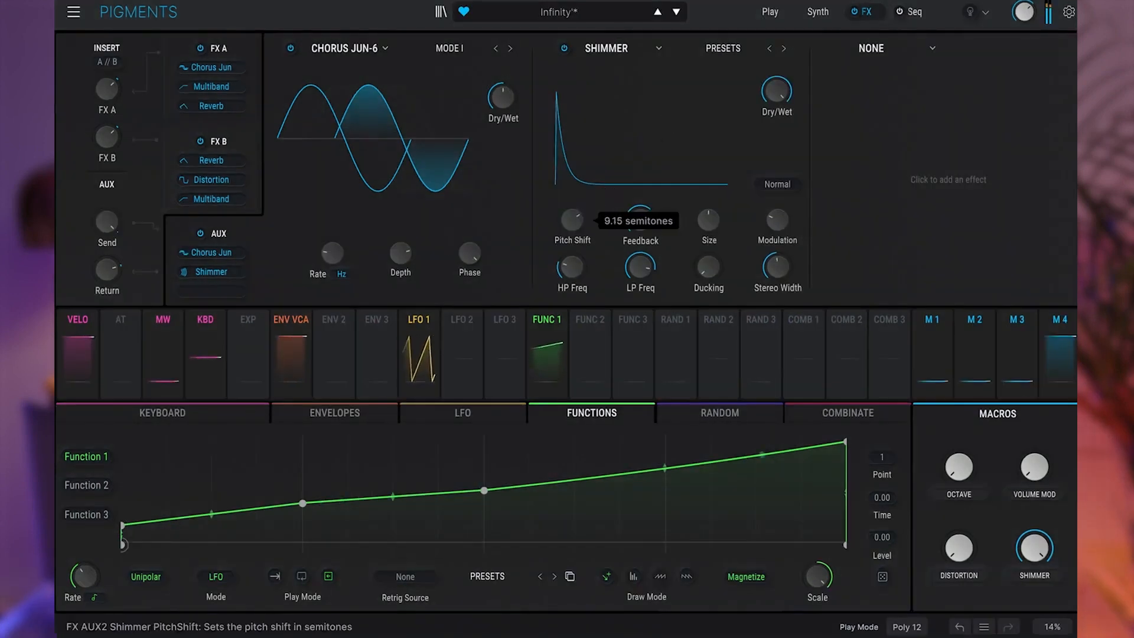
left_click(777, 184)
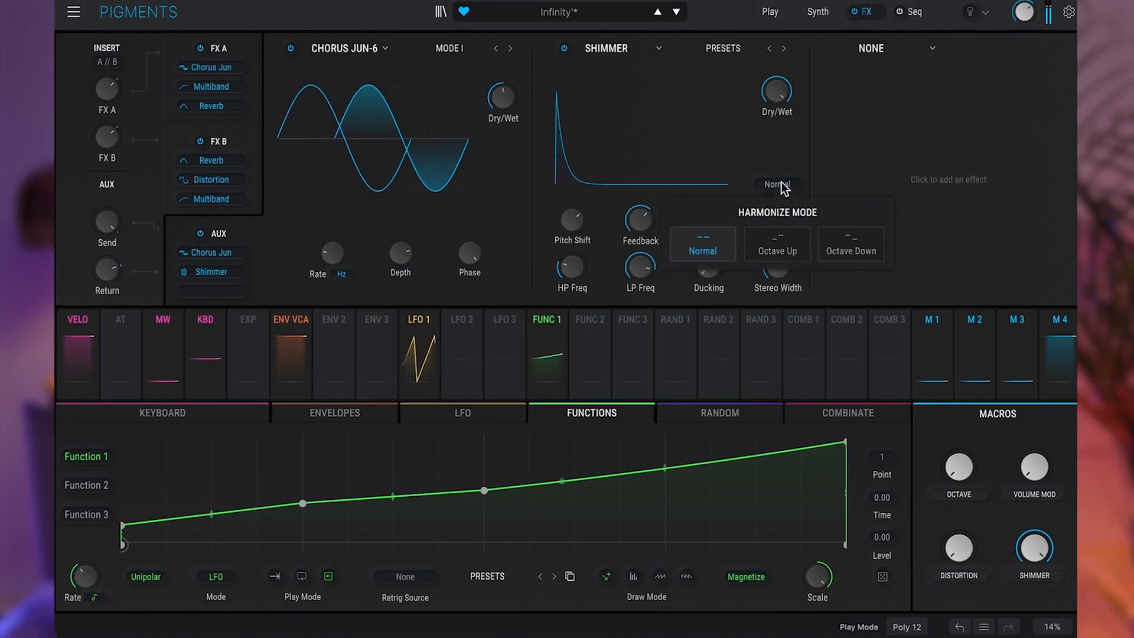
left_click(774, 246)
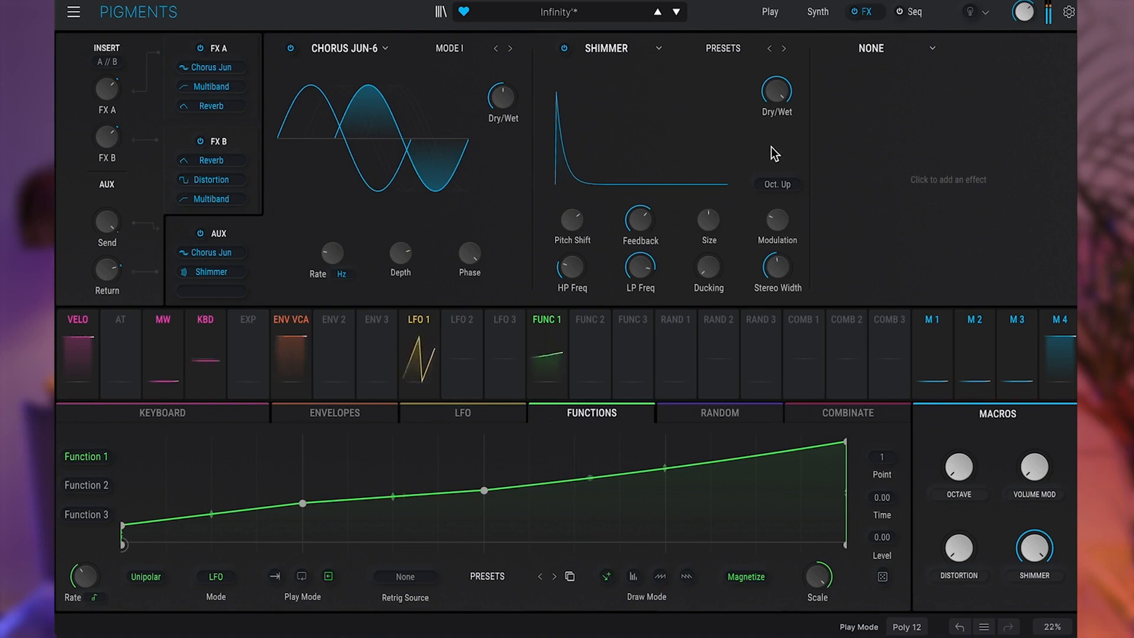
left_click(768, 184)
left_click(705, 251)
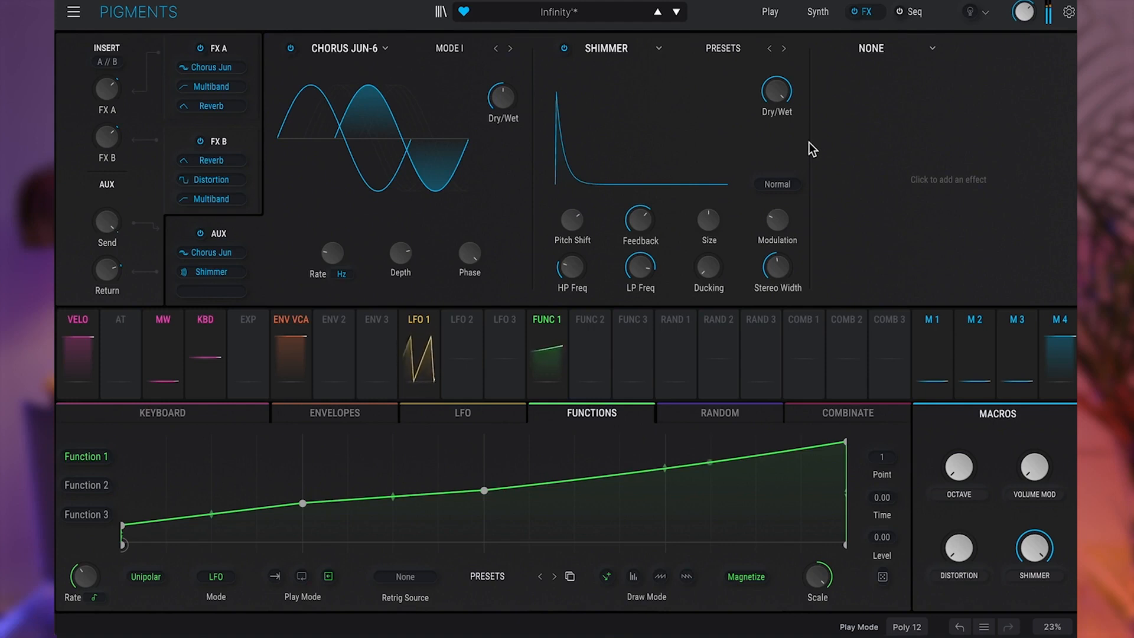
left_click(778, 188)
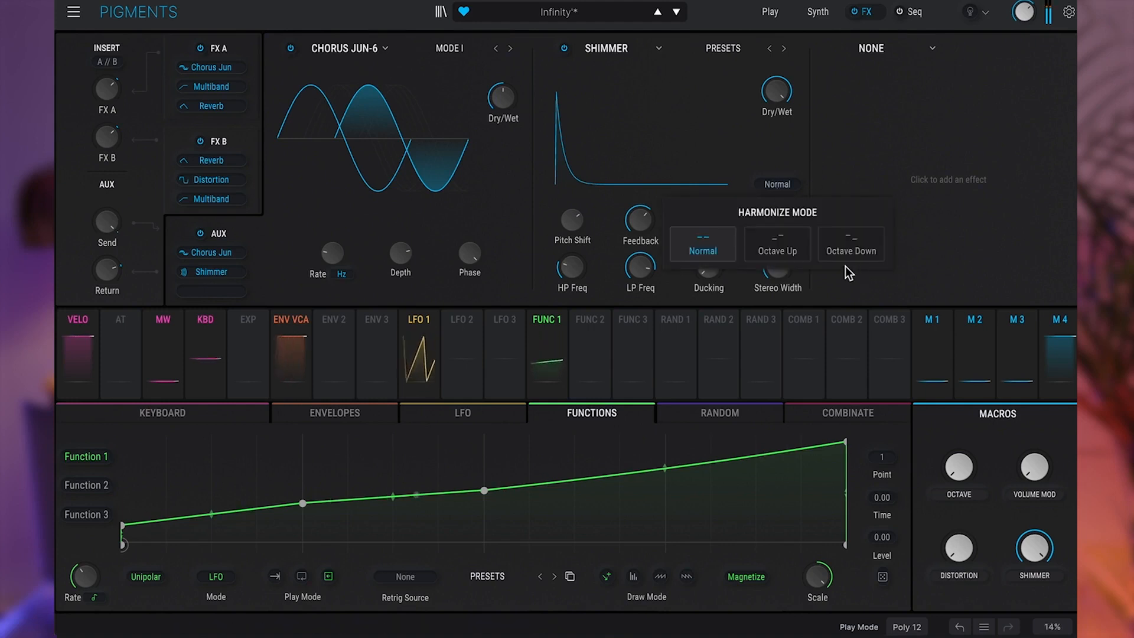
left_click(852, 248)
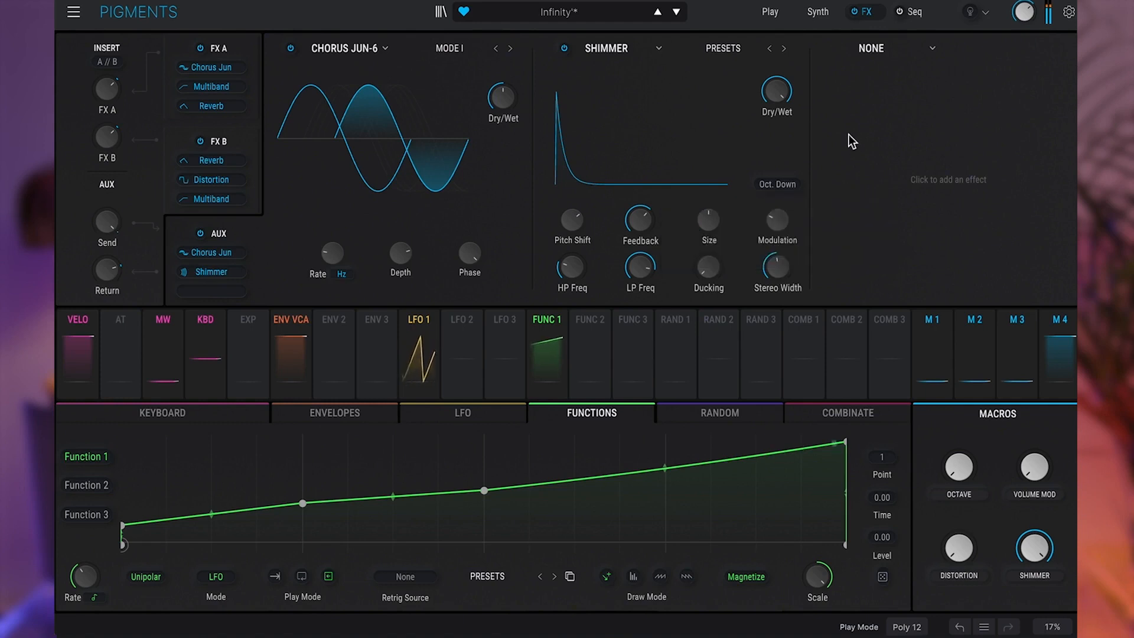